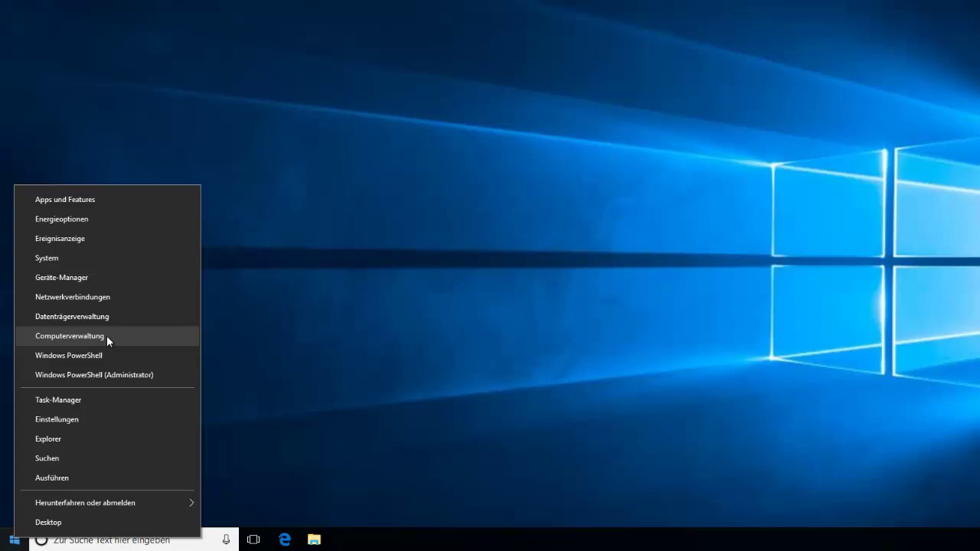
Step: Open Computerverwaltung, reposition and widen its window, and widen the console tree so the entry names are readable
click(107, 335)
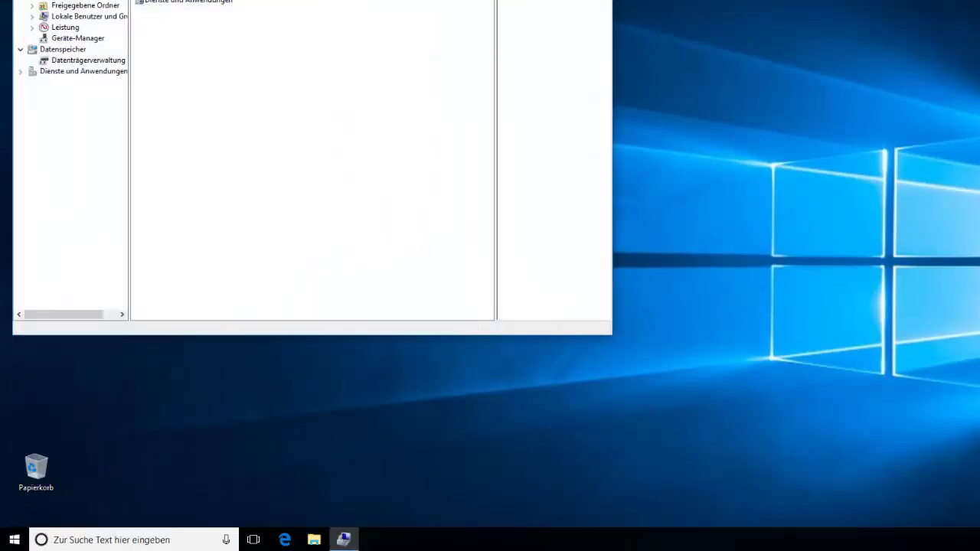
key(alt+F4)
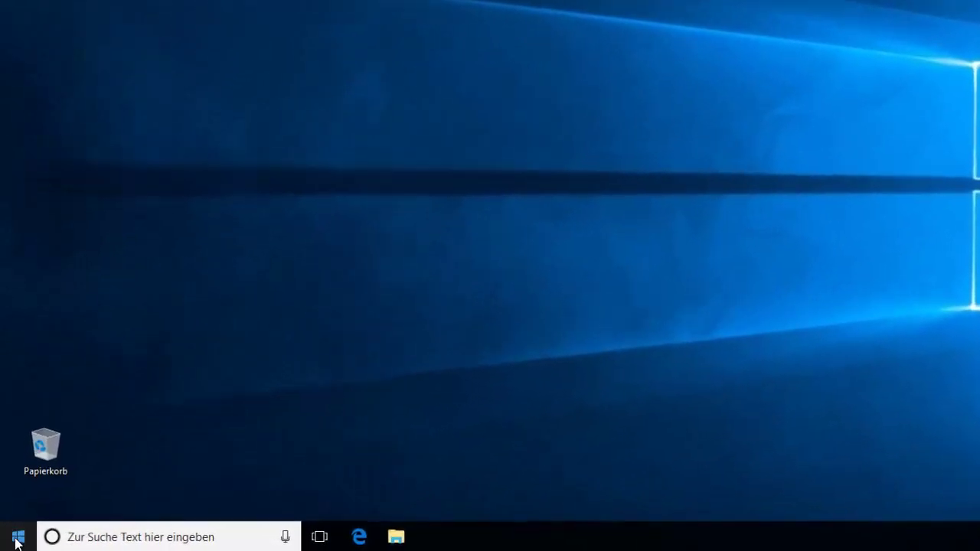
right_click(15, 541)
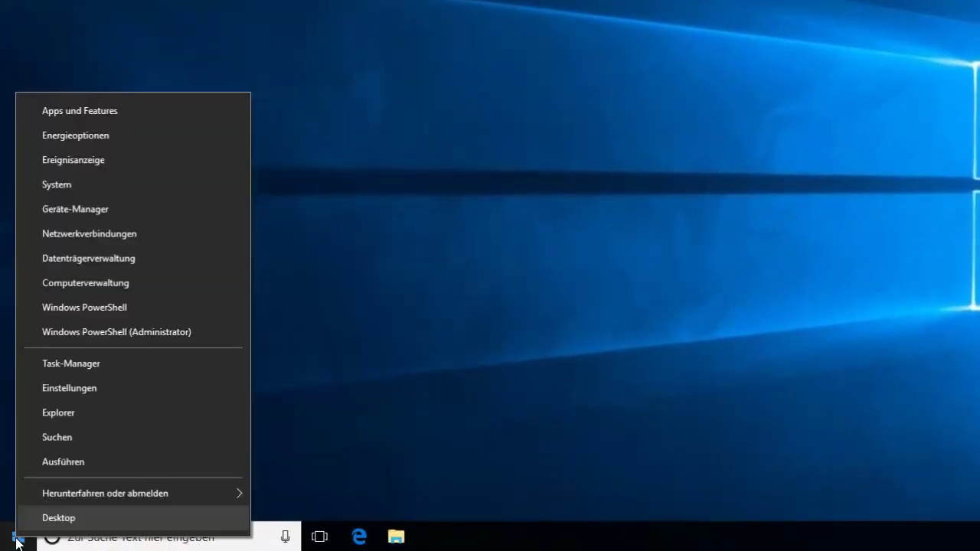
click(93, 284)
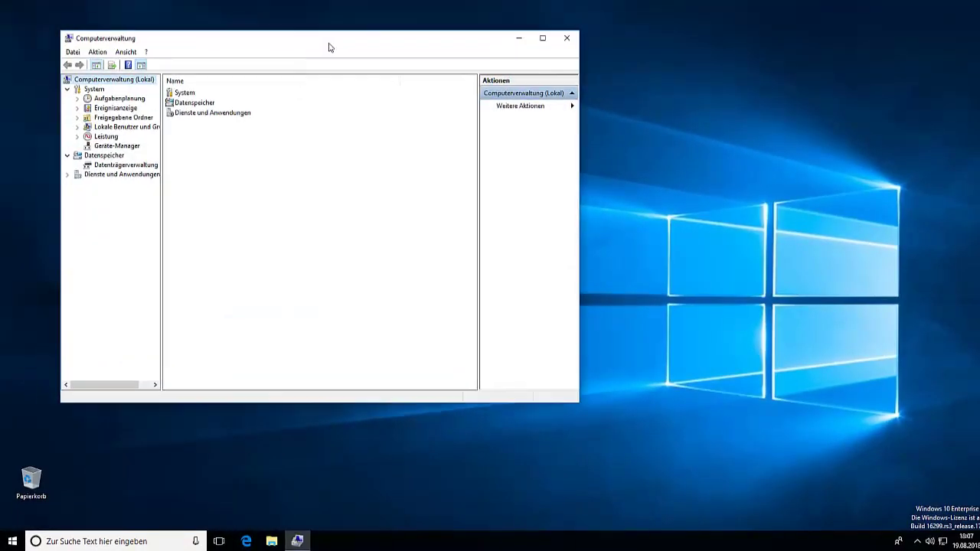
drag(329, 48, 444, 28)
drag(693, 381, 945, 381)
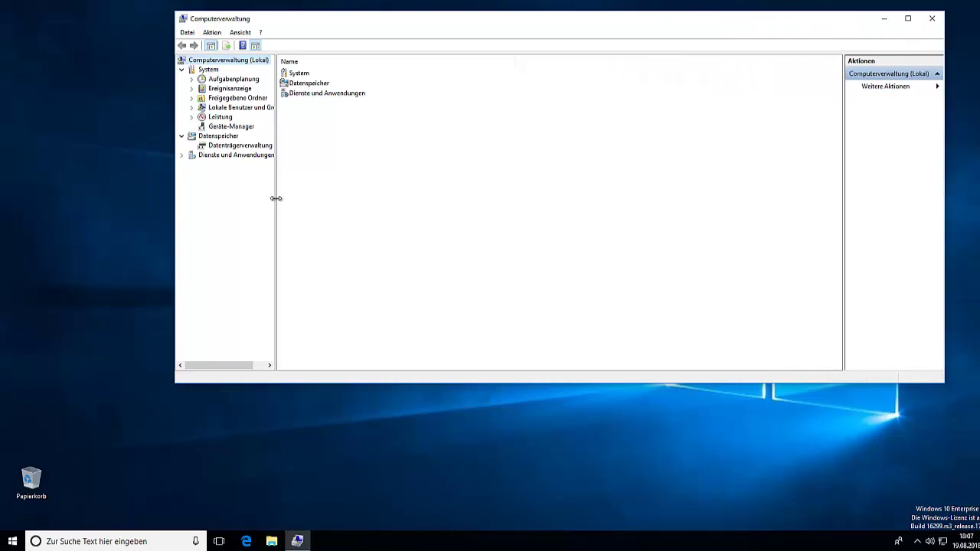
drag(276, 198, 330, 201)
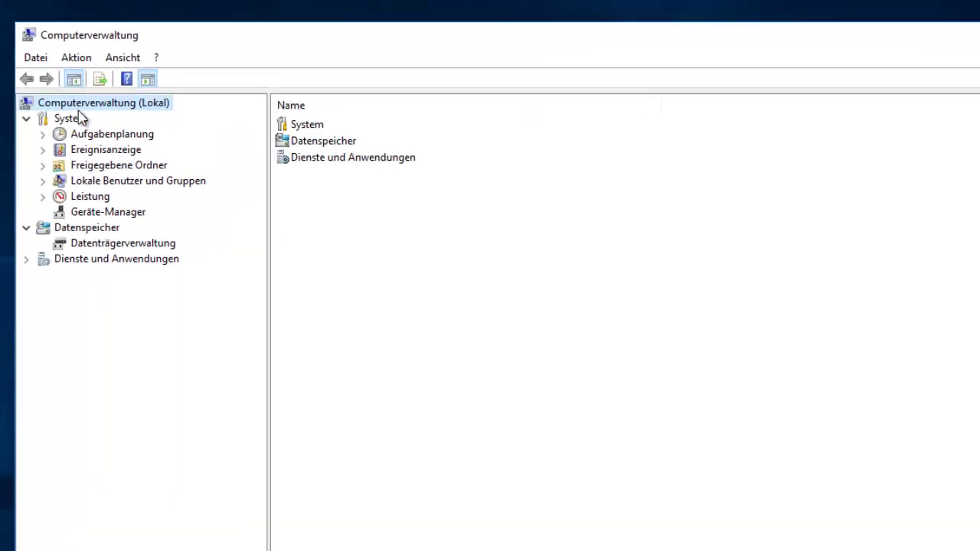
Step: Show the Benutzer folder under Lokale Benutzer und Gruppen and widen the Name and Beschreibung columns
click(75, 118)
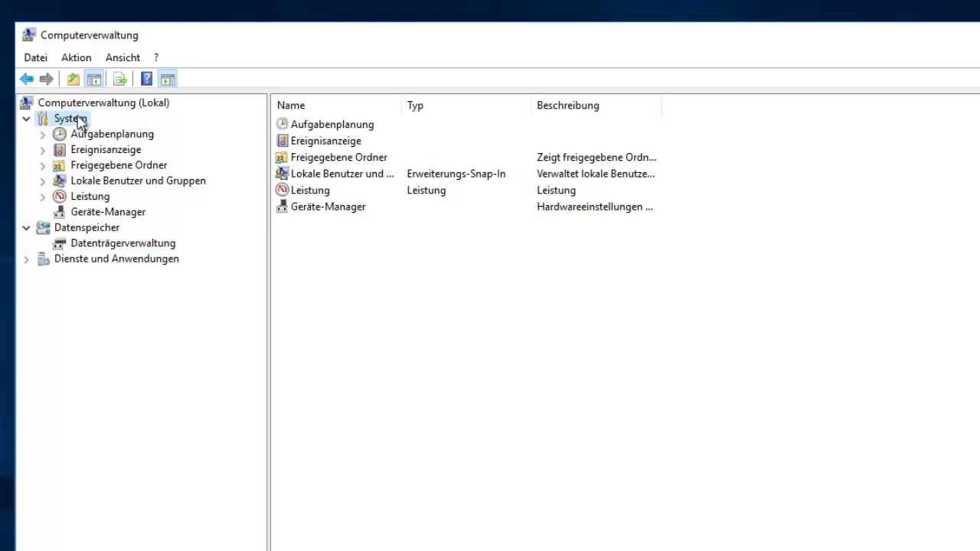
click(169, 182)
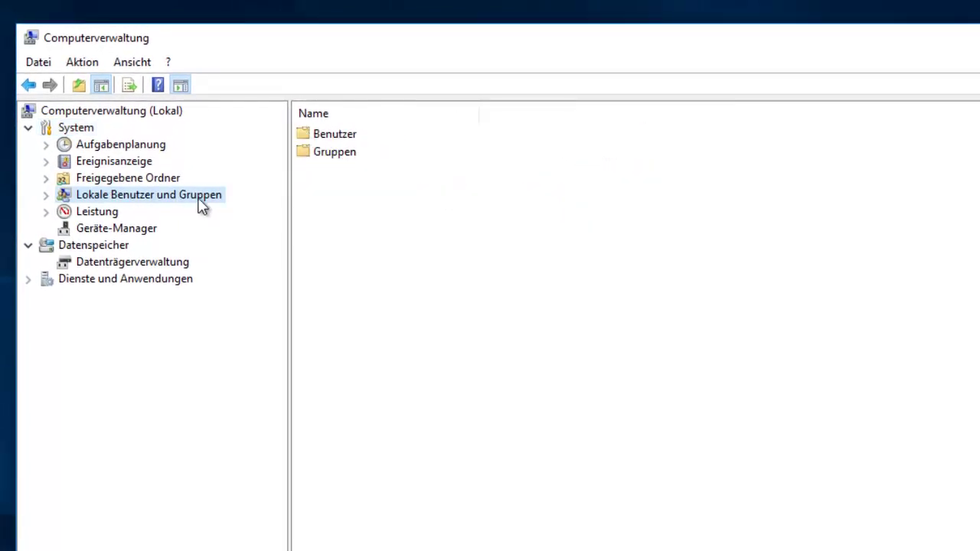
click(48, 197)
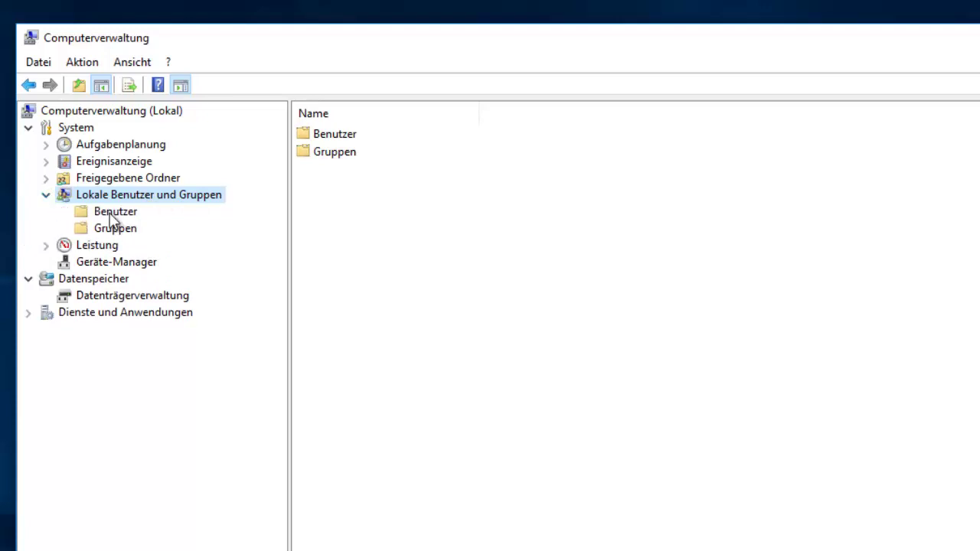
click(114, 212)
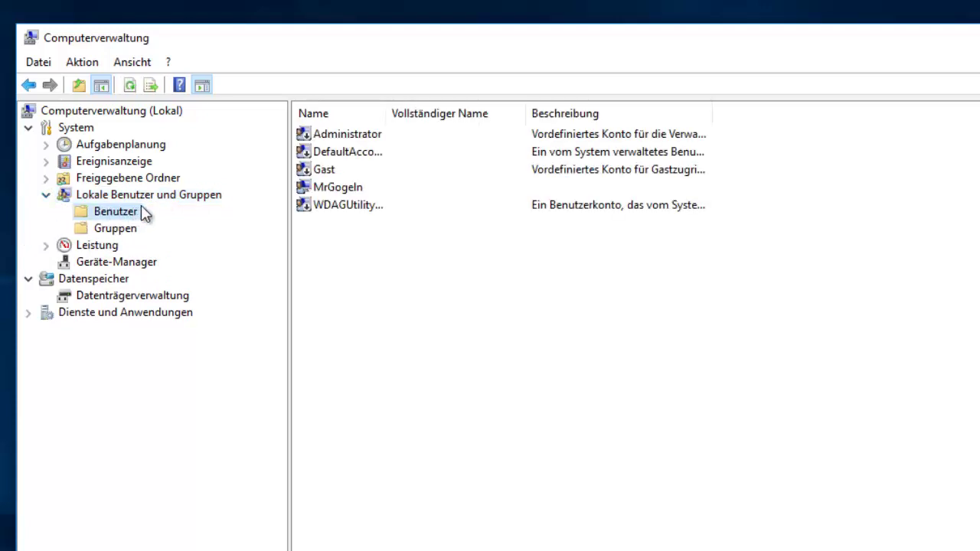
drag(380, 113, 478, 113)
drag(807, 115, 978, 115)
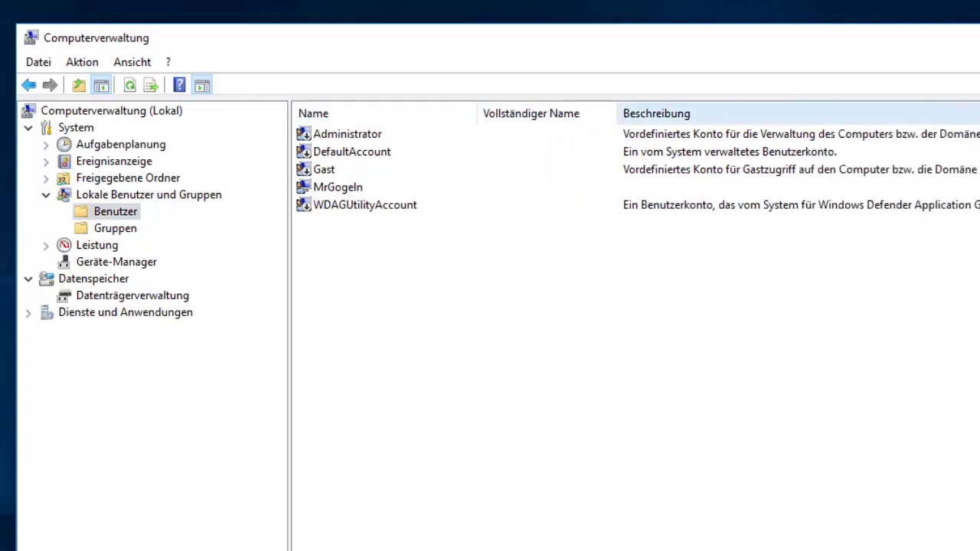
Step: Enable the built-in Administrator account by clearing Konto ist deaktiviert in its properties and applying the change
click(324, 133)
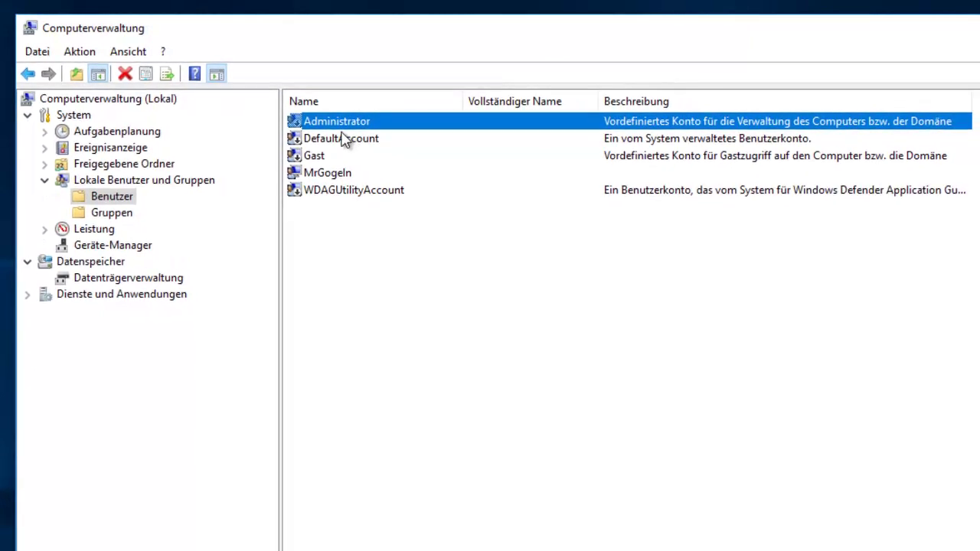
click(354, 142)
double_click(334, 125)
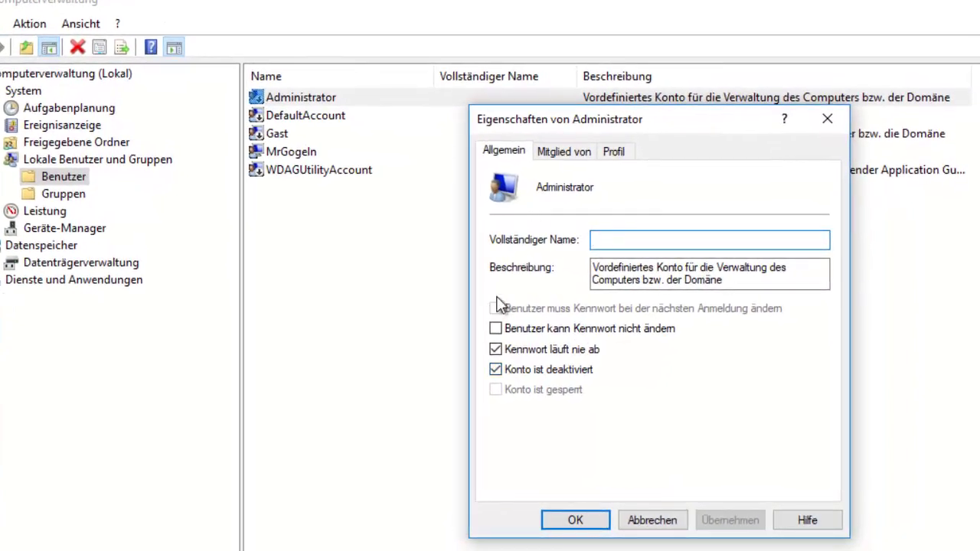
drag(610, 265, 765, 284)
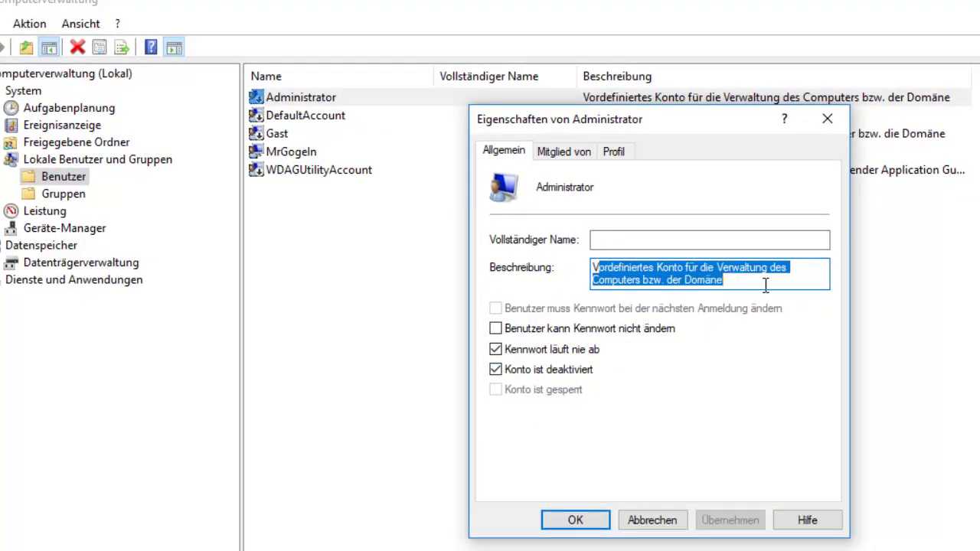
click(699, 264)
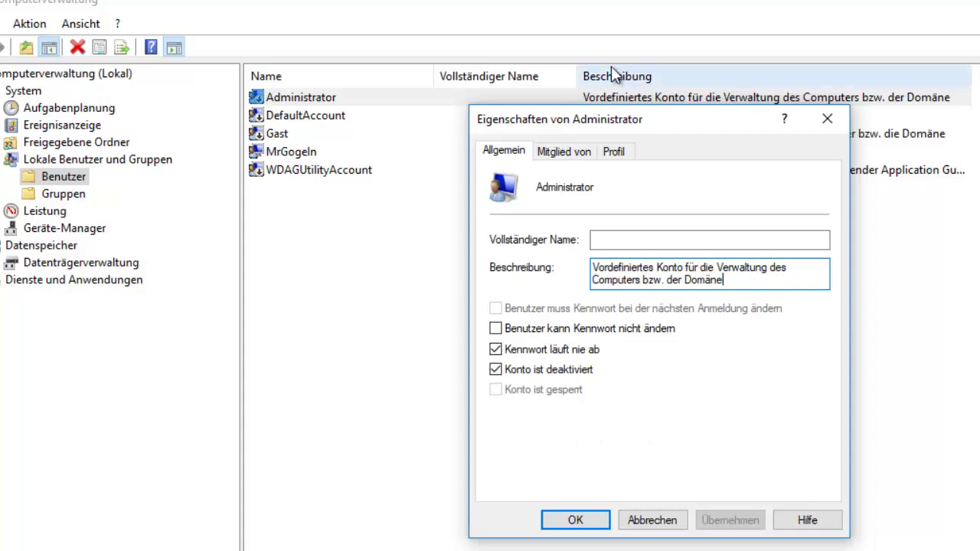
click(502, 370)
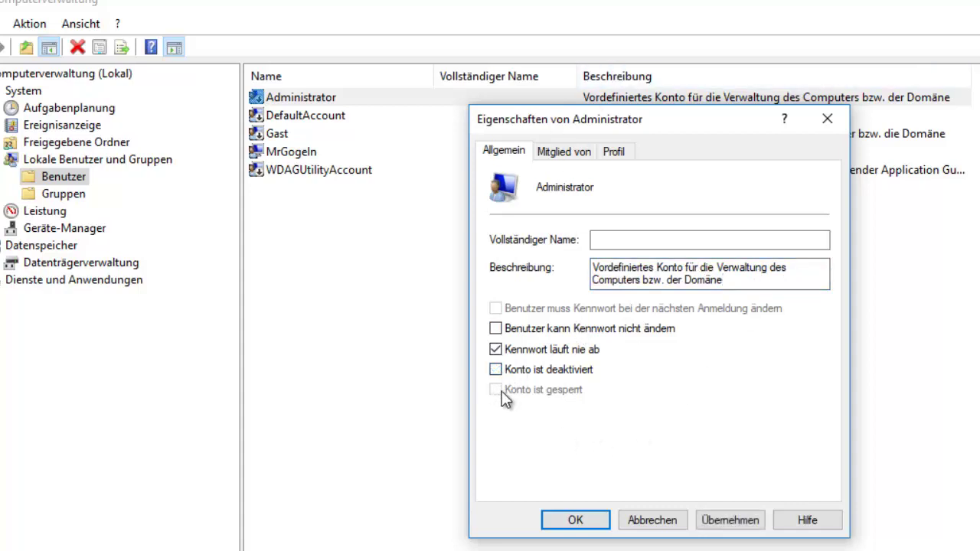
click(747, 523)
click(576, 520)
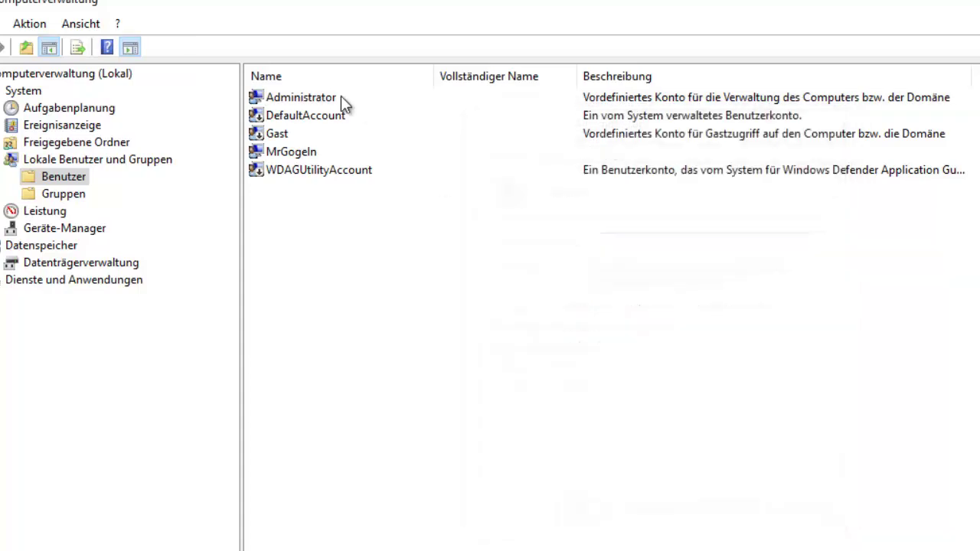
click(295, 99)
right_click(295, 95)
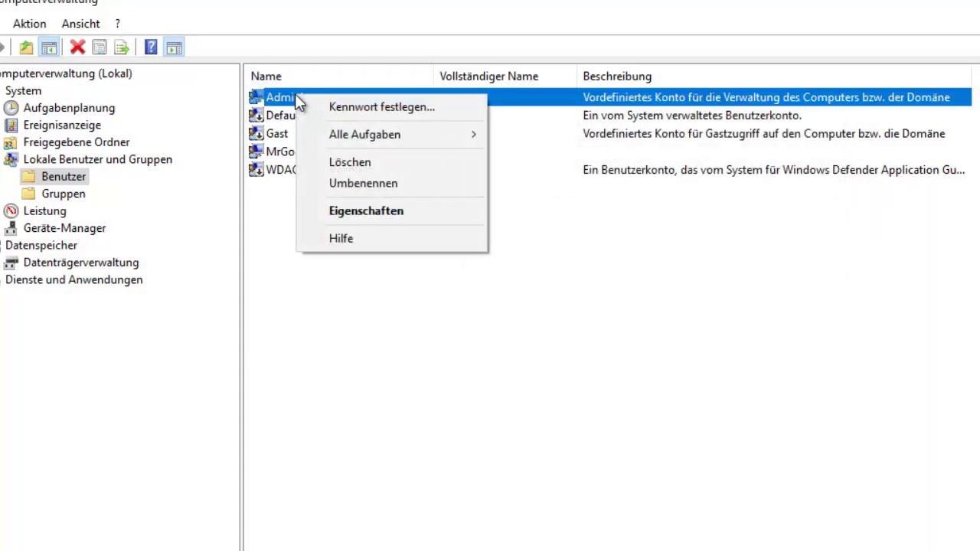
click(318, 20)
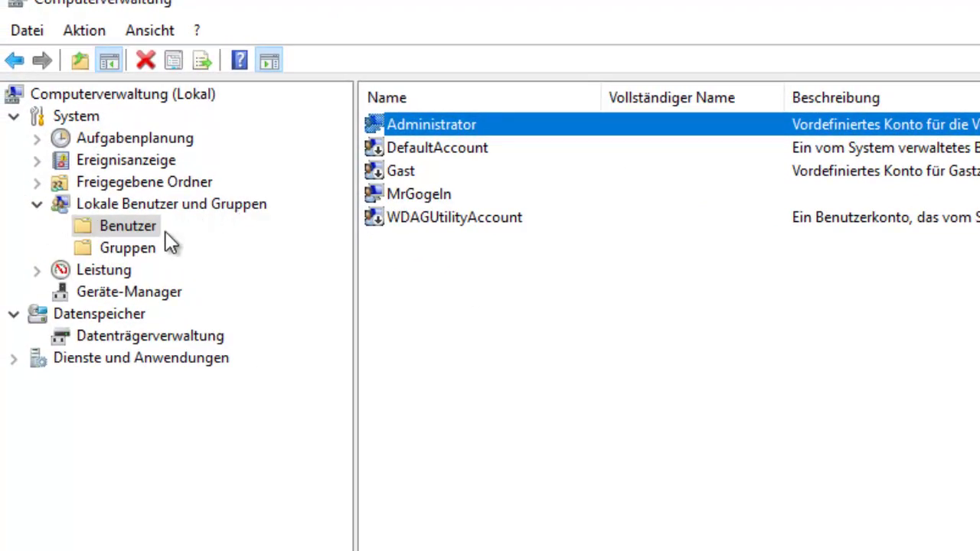
click(133, 228)
click(139, 208)
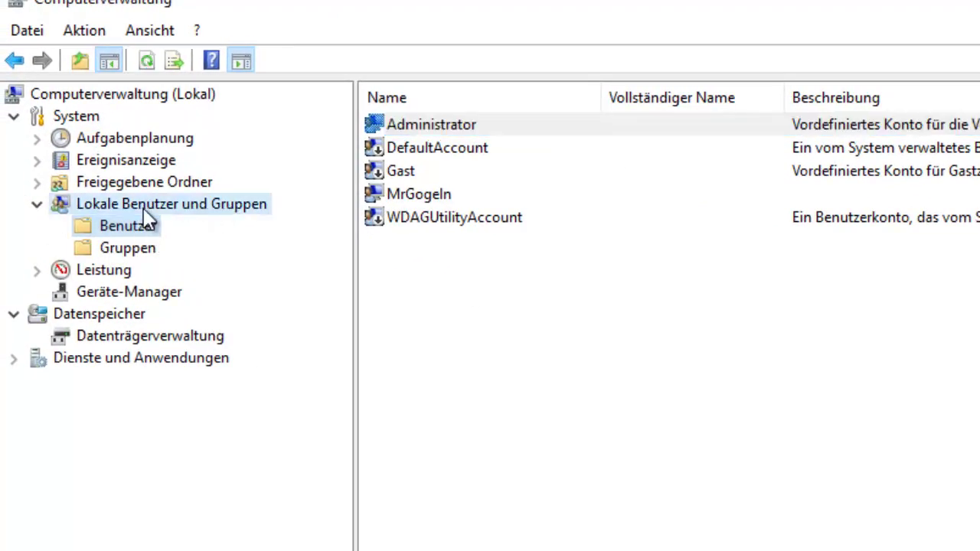
click(129, 226)
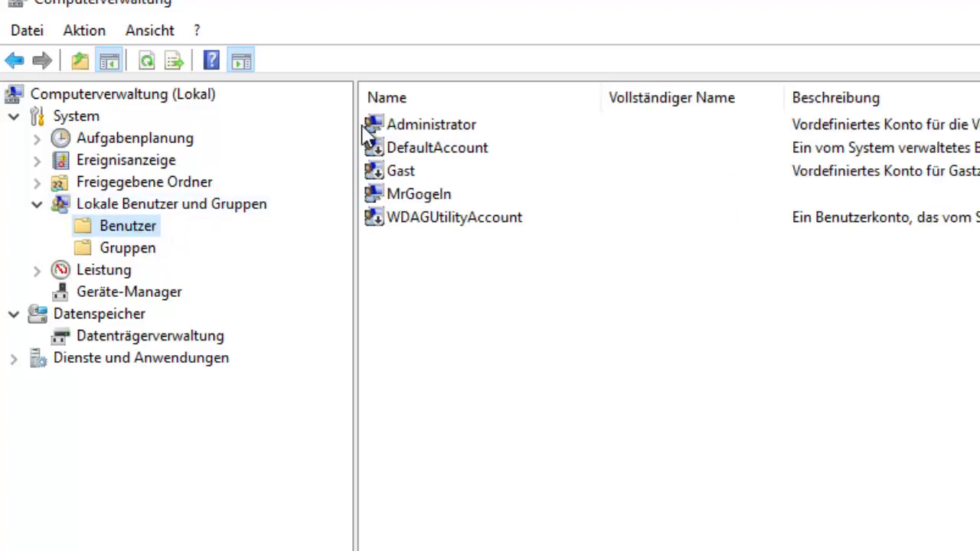
Step: Toggle Konto ist deaktiviert in the Administrator account's properties, accept the change, and return to Lokale Benutzer und Gruppen
right_click(412, 127)
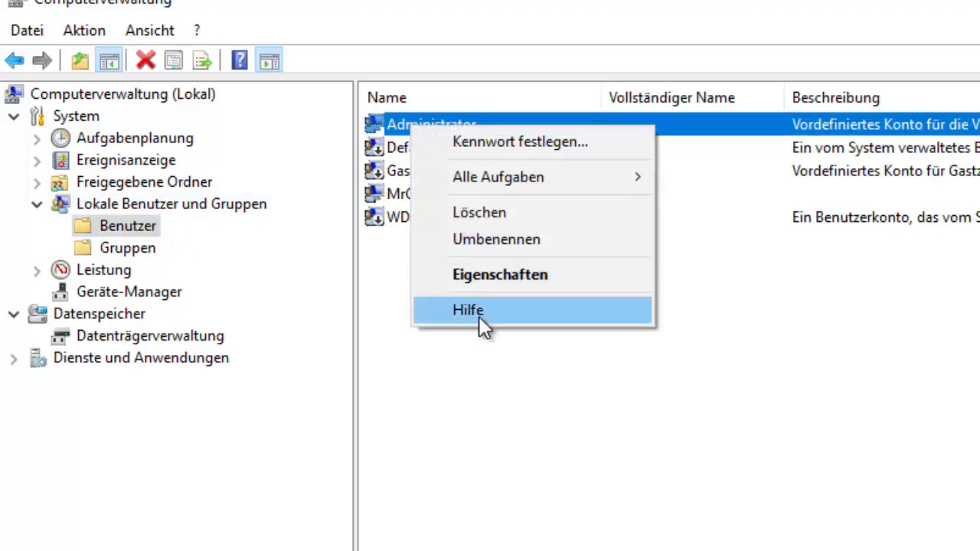
click(509, 276)
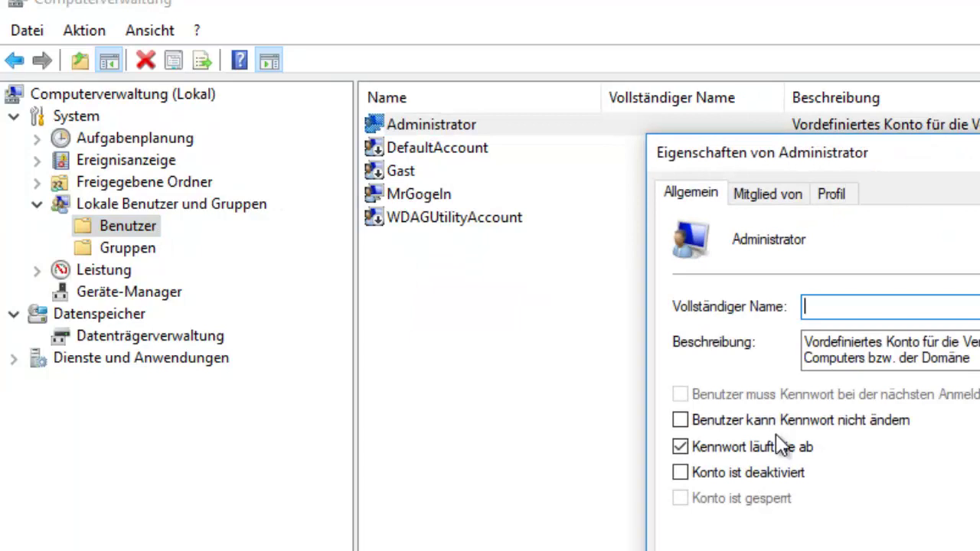
click(700, 468)
key(Return)
click(149, 211)
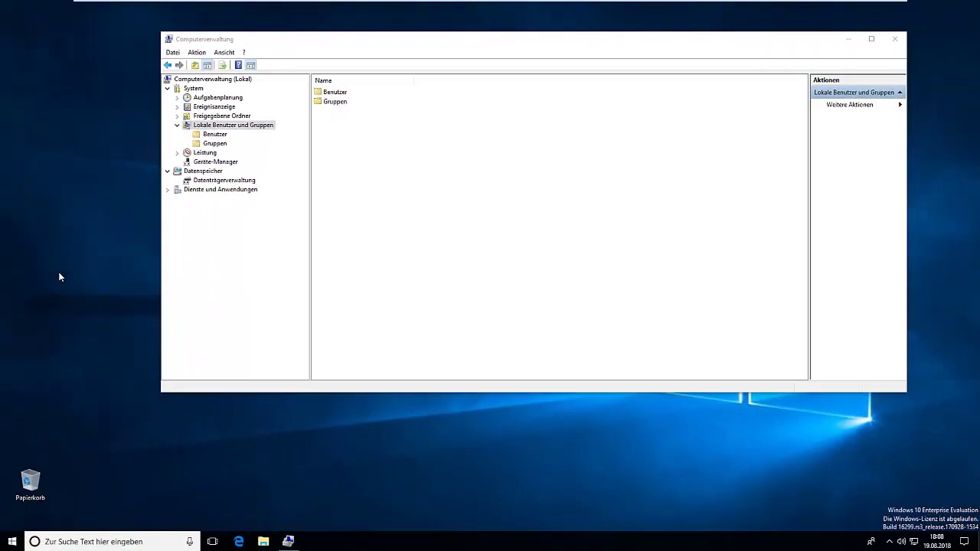
right_click(14, 541)
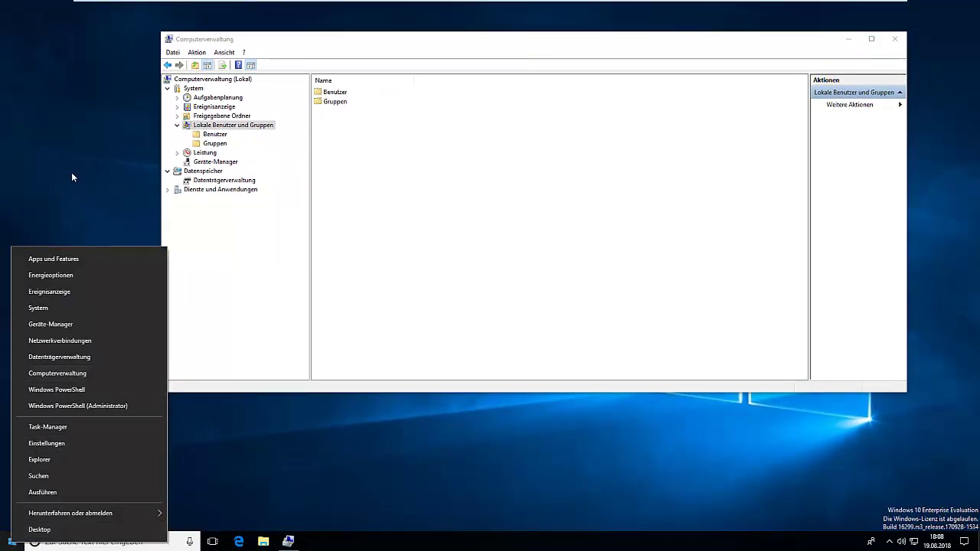
click(46, 493)
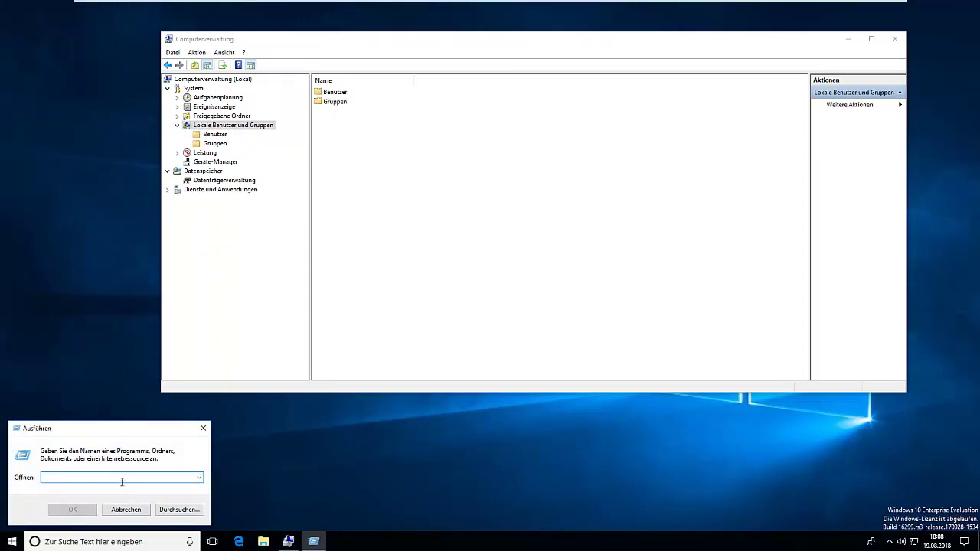
click(203, 428)
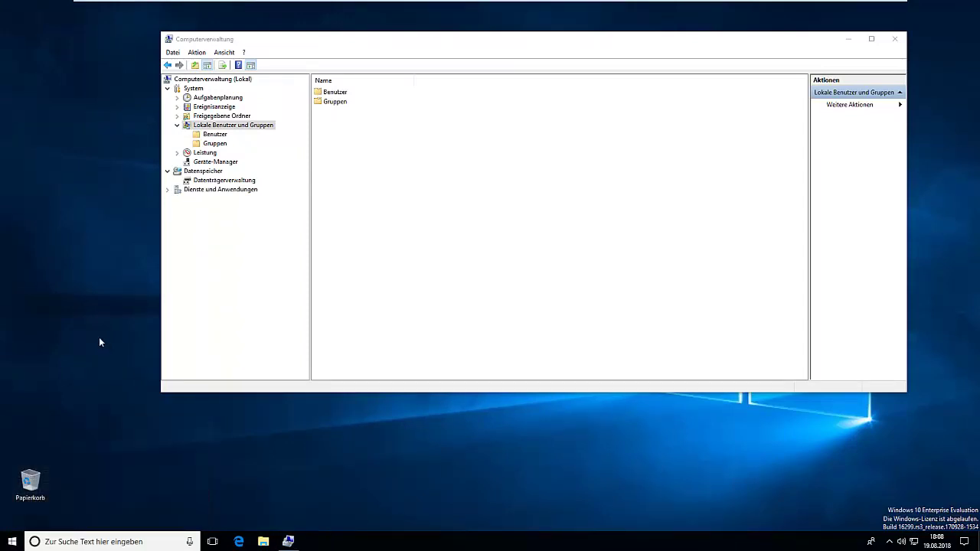
Step: Search for cmd, open the Eingabeaufforderung with normal rights, and place its window over the Computerverwaltung window
key(super)
text(cmd)
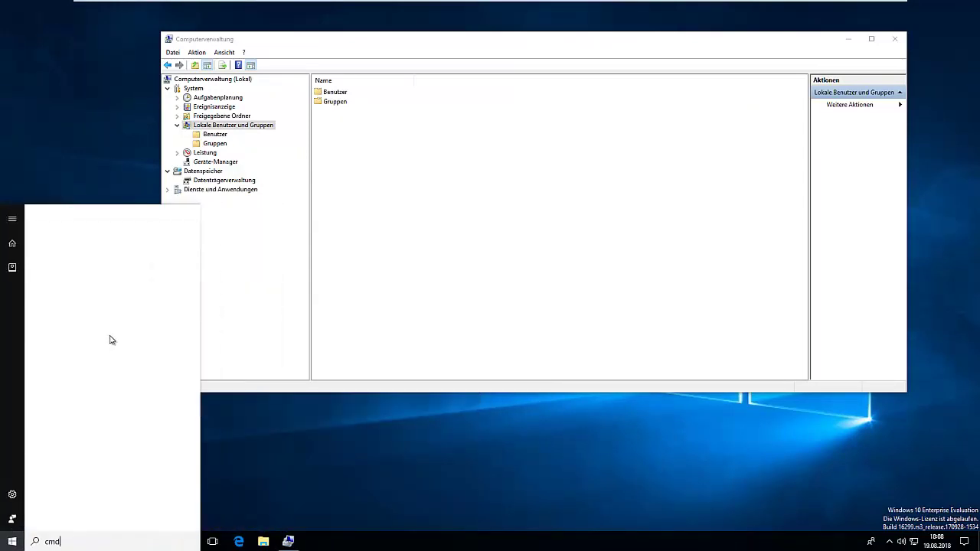
click(111, 263)
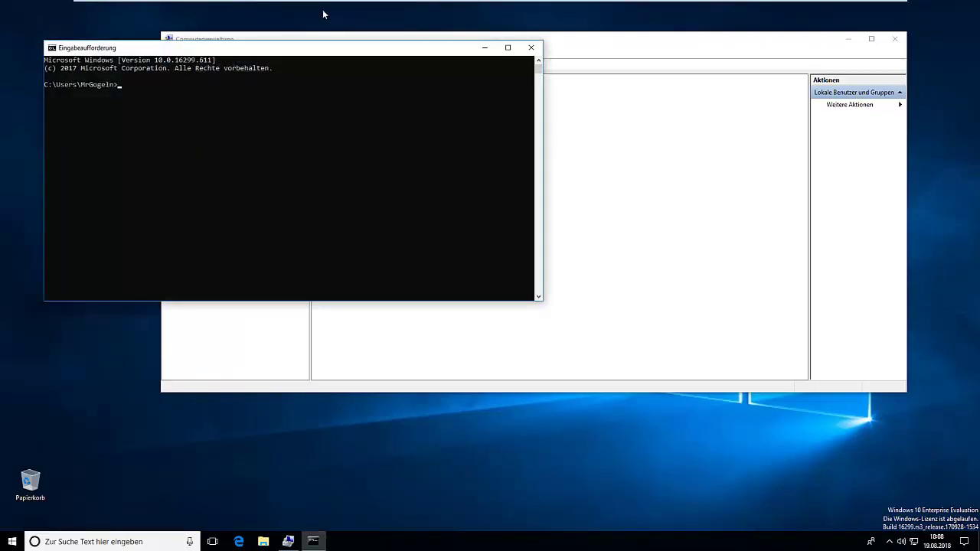
drag(320, 55, 601, 106)
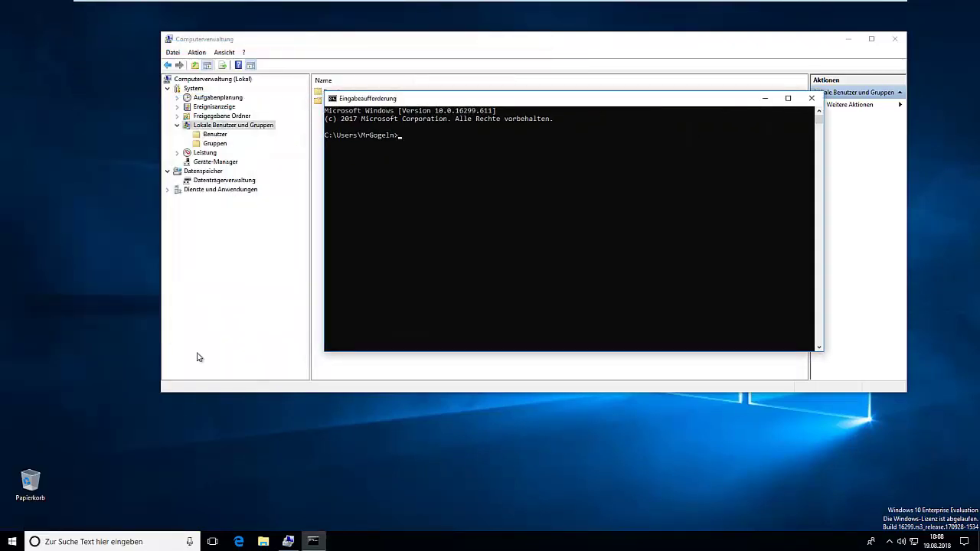
Step: Search for cmd again, run the Eingabeaufforderung as administrator, and place the elevated window in front of the other windows
click(9, 540)
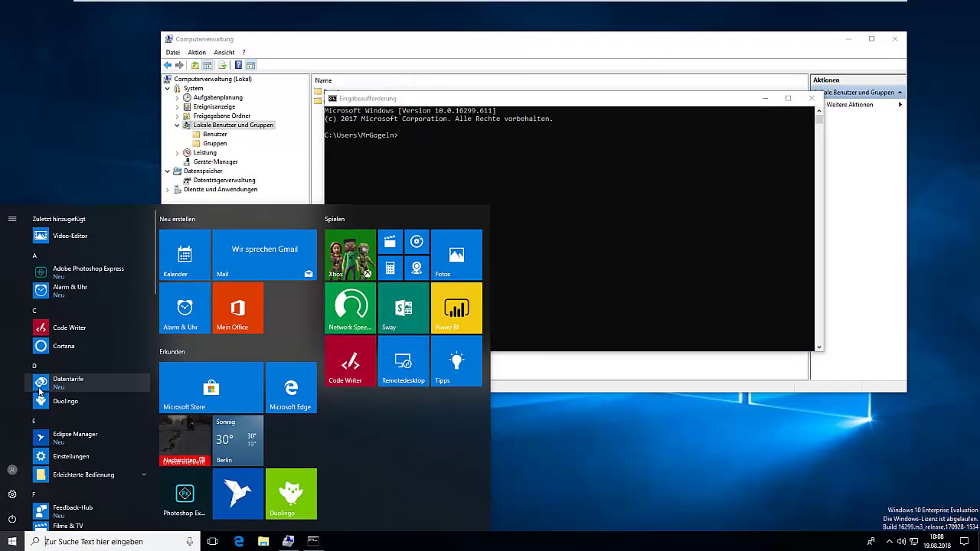
text(cmd)
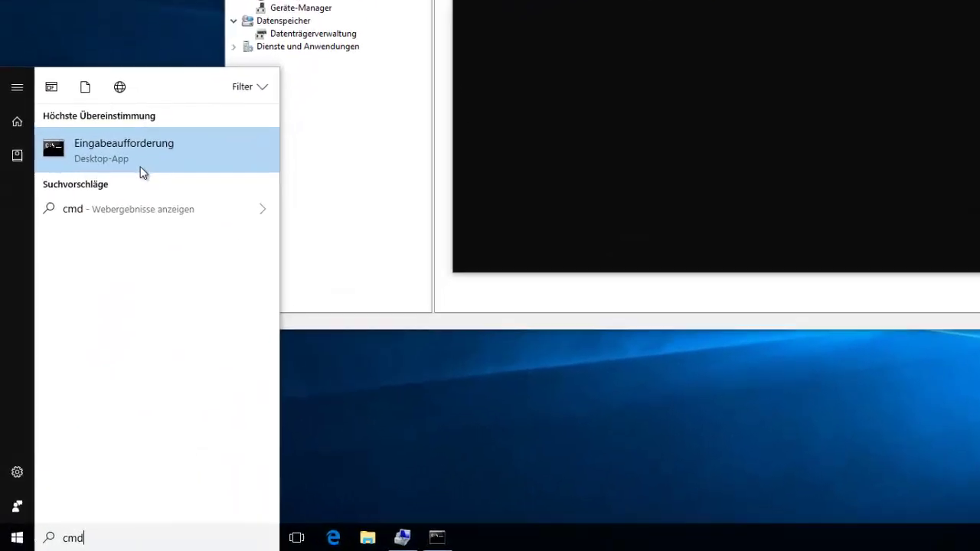
right_click(84, 274)
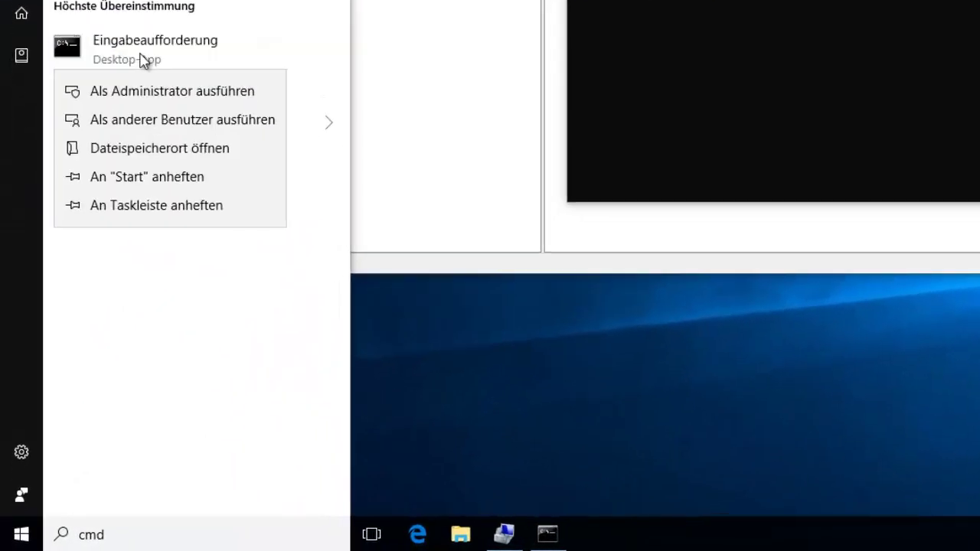
click(216, 102)
click(624, 258)
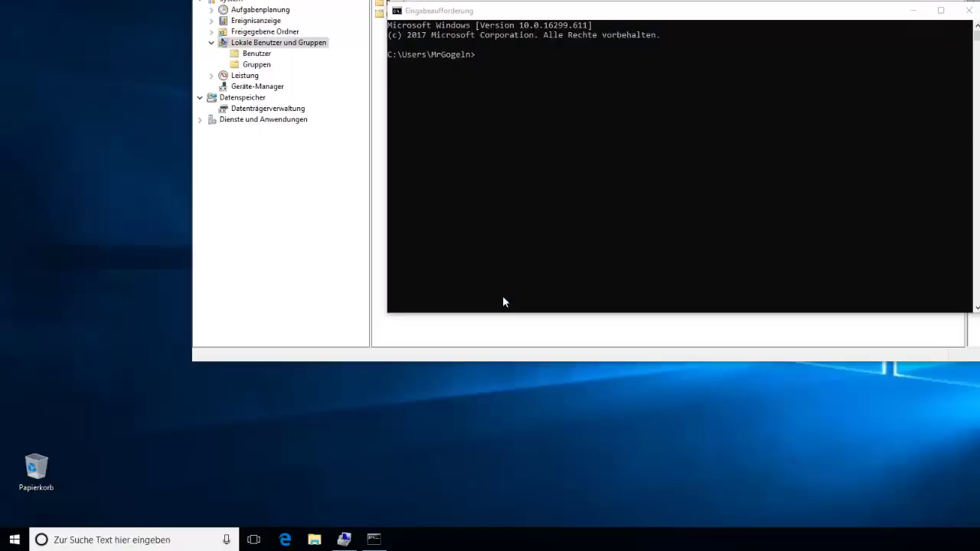
drag(467, 63, 804, 91)
click(584, 219)
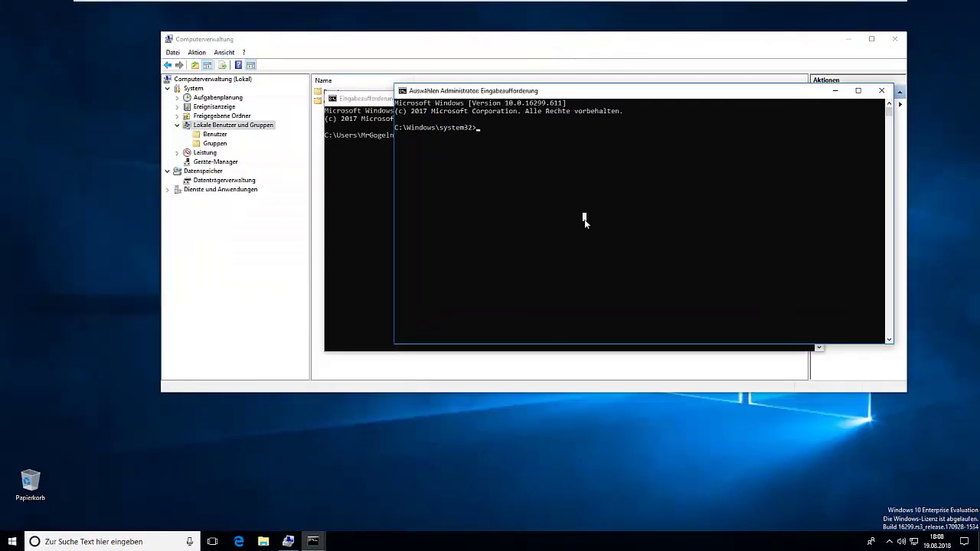
Step: Move the normal Eingabeaufforderung window aside, then check the Administrator account's properties in the Benutzer folder and close them
drag(354, 98, 96, 296)
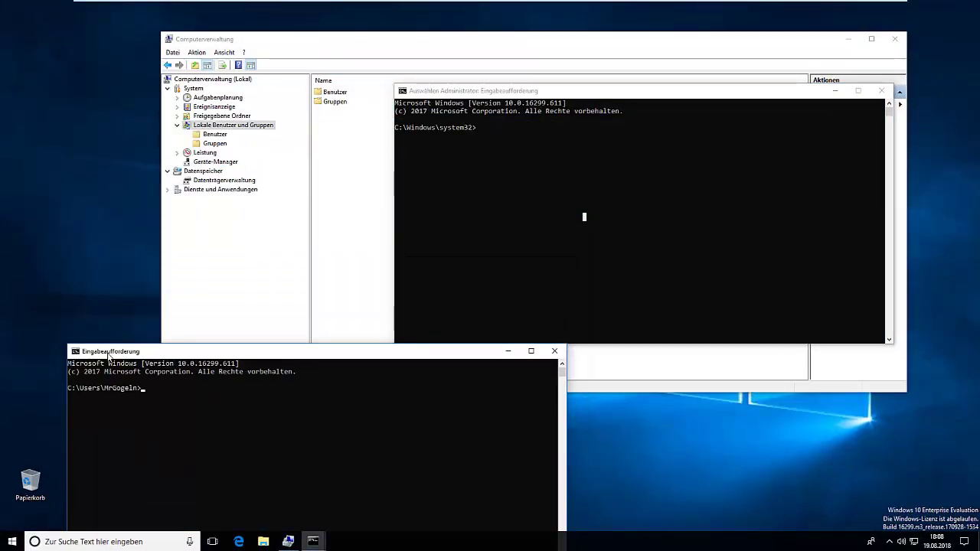
double_click(338, 92)
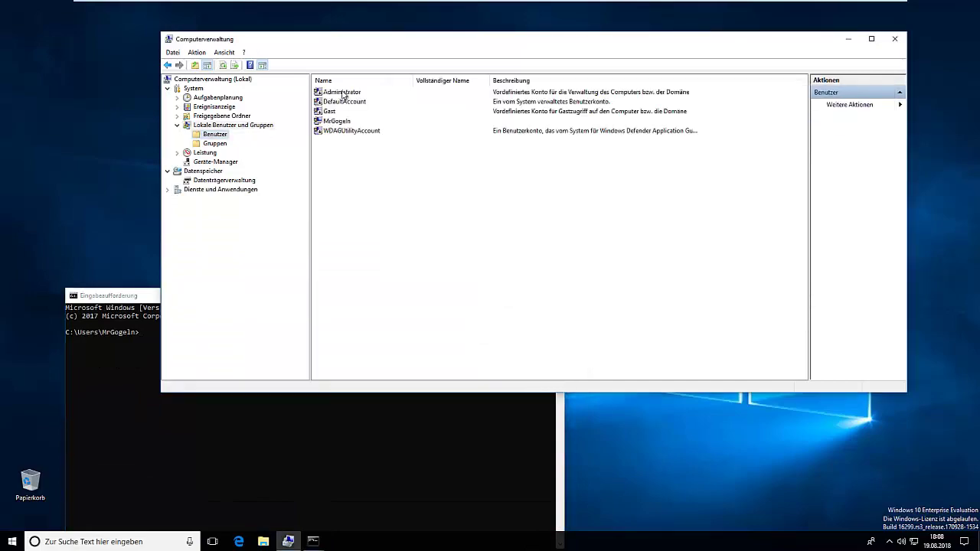
double_click(337, 93)
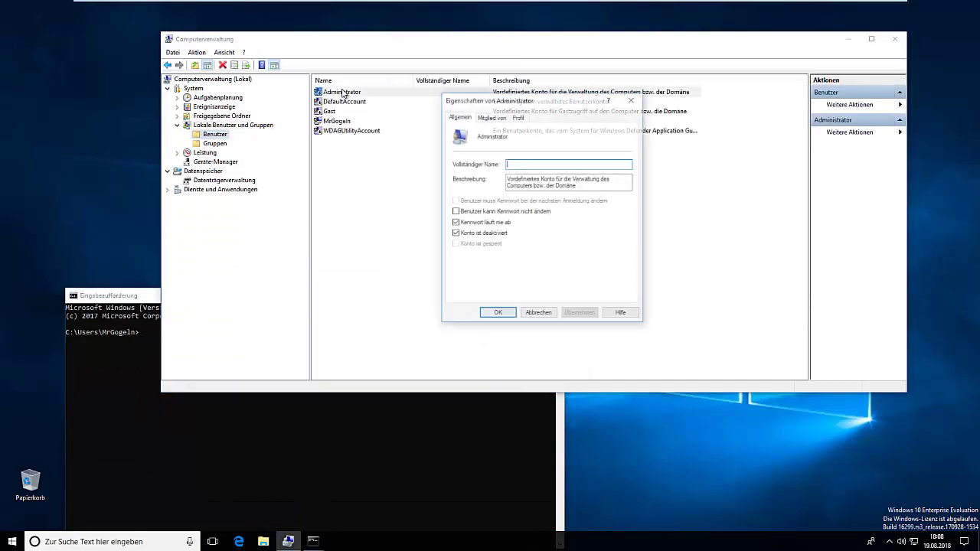
click(632, 100)
Step: Shrink the Computerverwaltung window and place the elevated Eingabeaufforderung beside it so that both are visible
drag(971, 45, 729, 22)
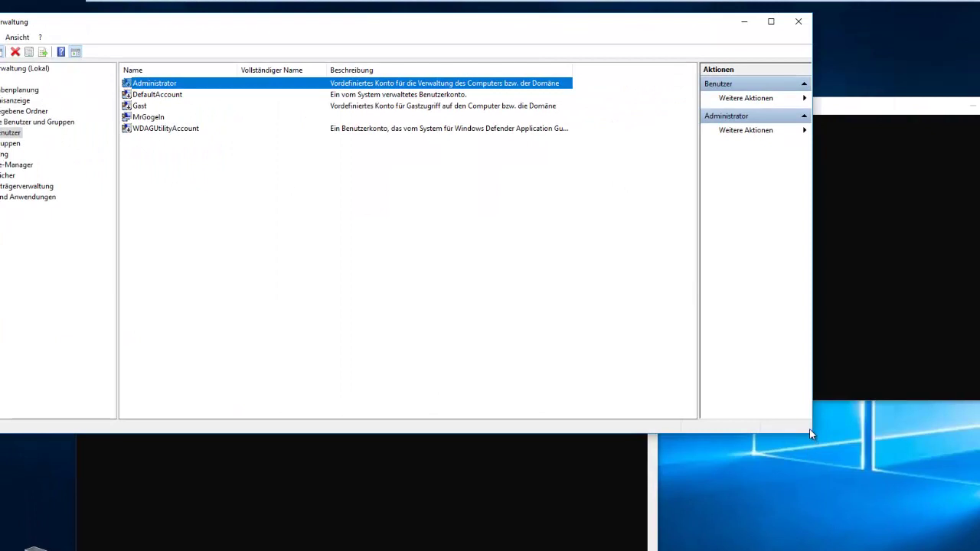
drag(813, 437, 460, 390)
click(579, 106)
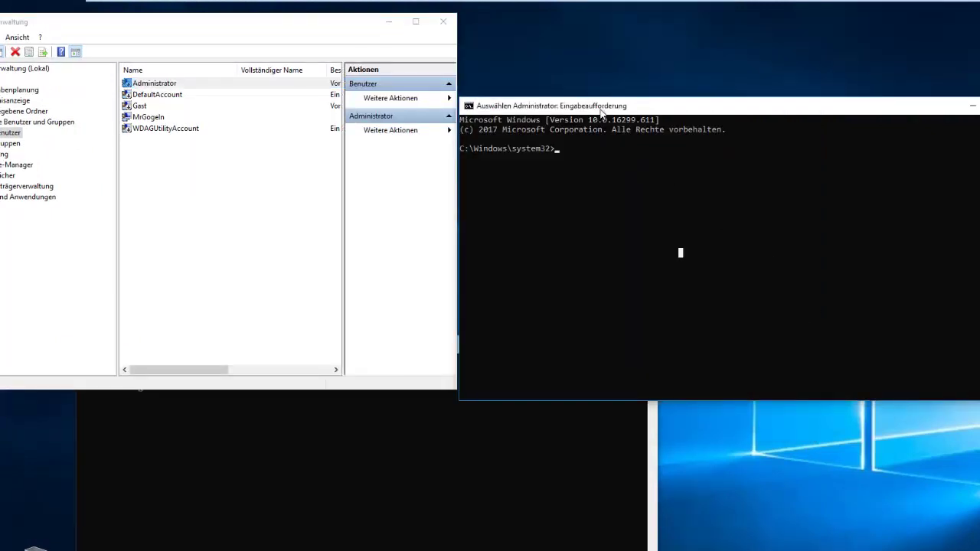
drag(600, 109, 641, 70)
Step: Enable the built-in Administrator account by running net user administrator /activ:yes in the elevated Eingabeaufforderung
click(612, 131)
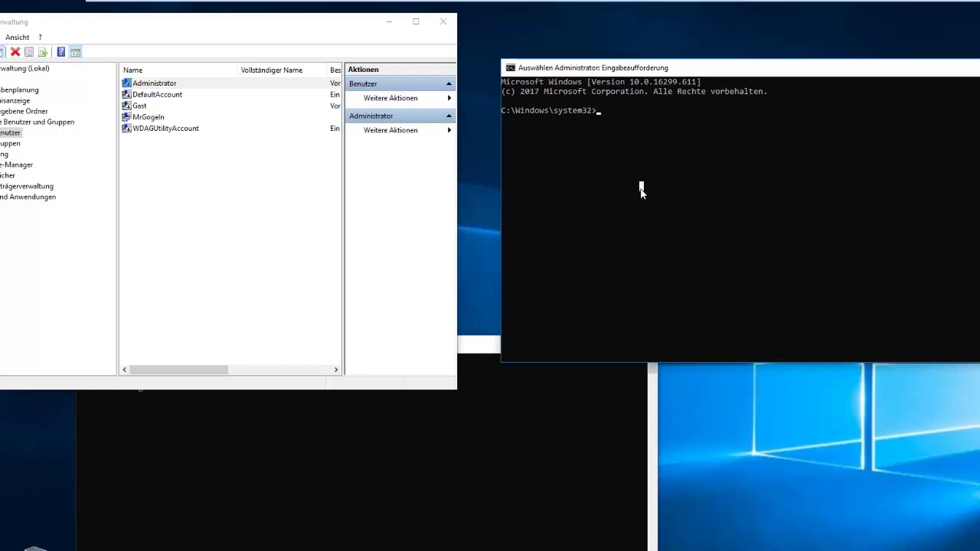
text(net user administrator /activ:yes)
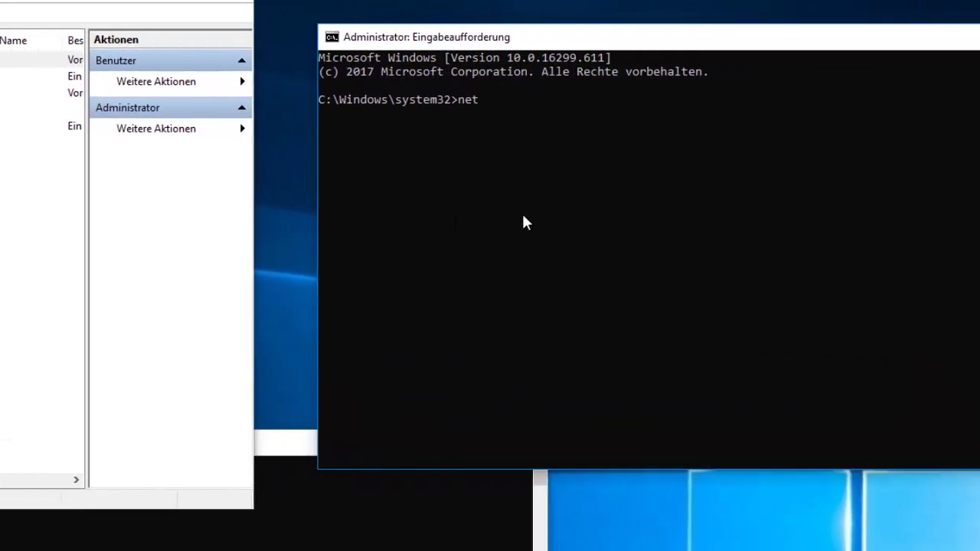
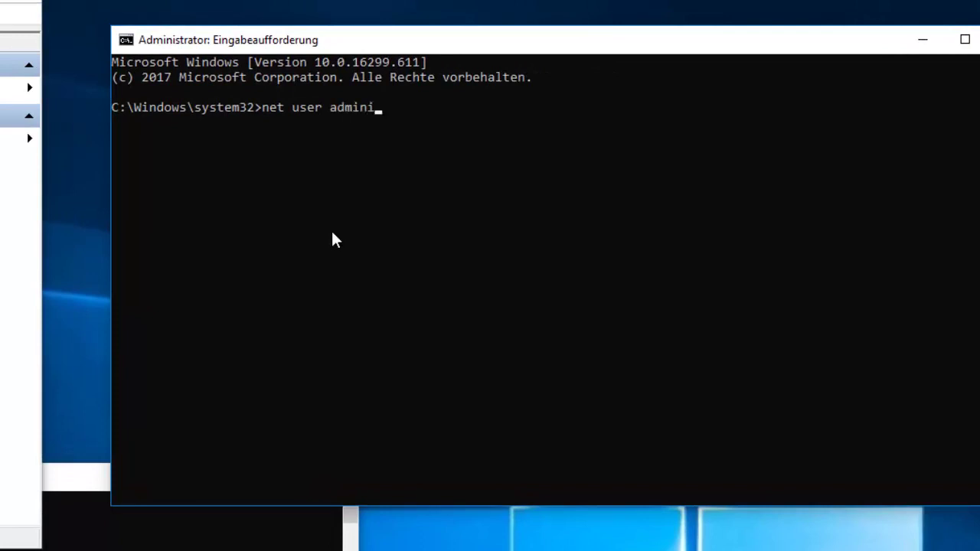
text(strator /activ:yes)
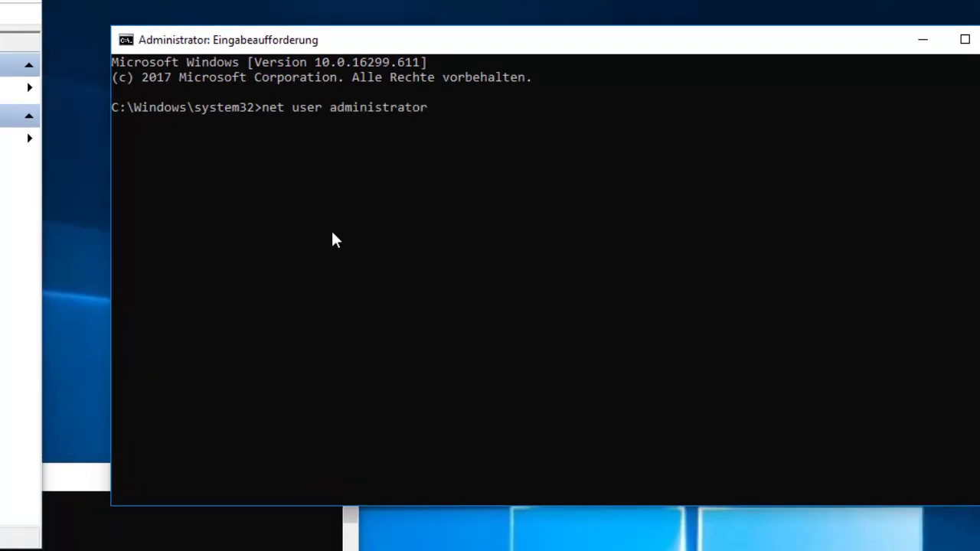
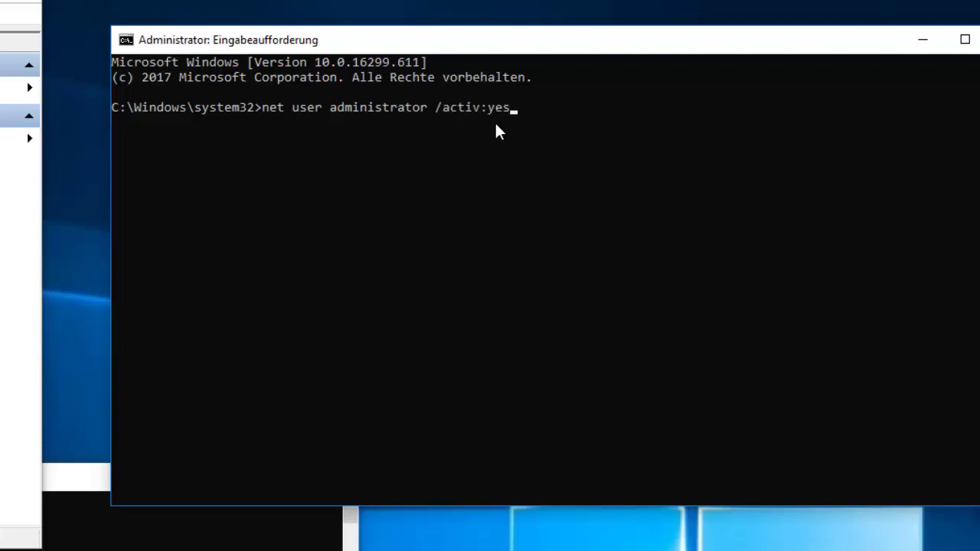
key(Return)
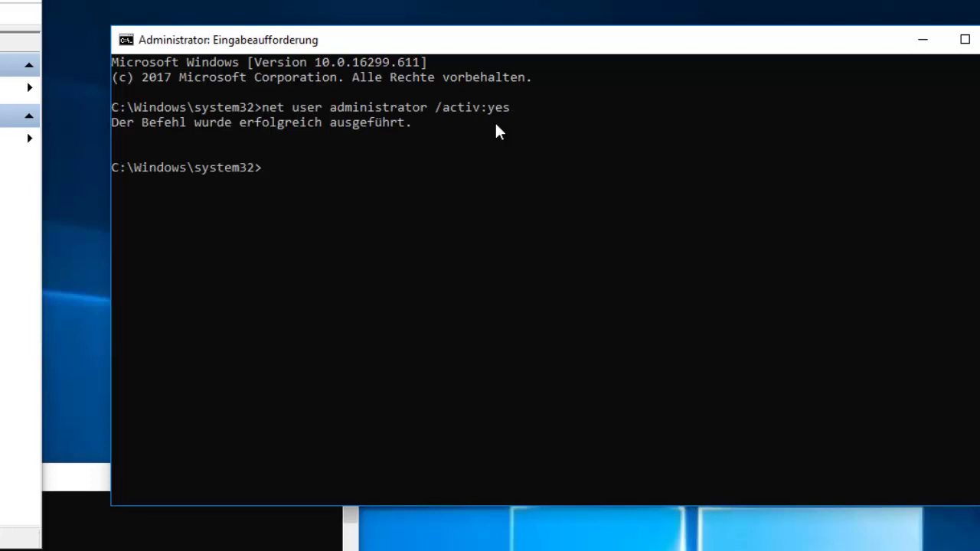
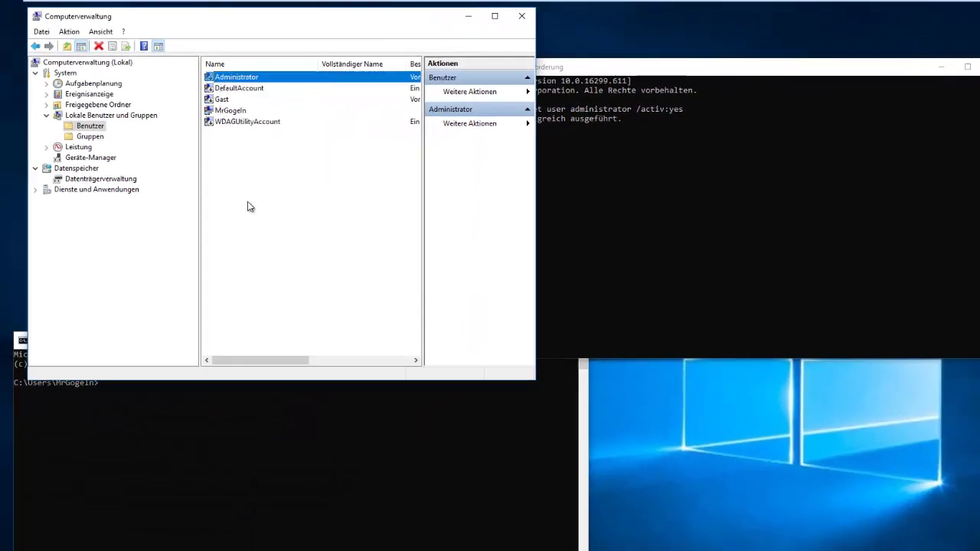
Step: Refresh the Benutzer list in Computerverwaltung and check Konto ist deaktiviert in the Administrator account's properties
click(221, 209)
right_click(230, 219)
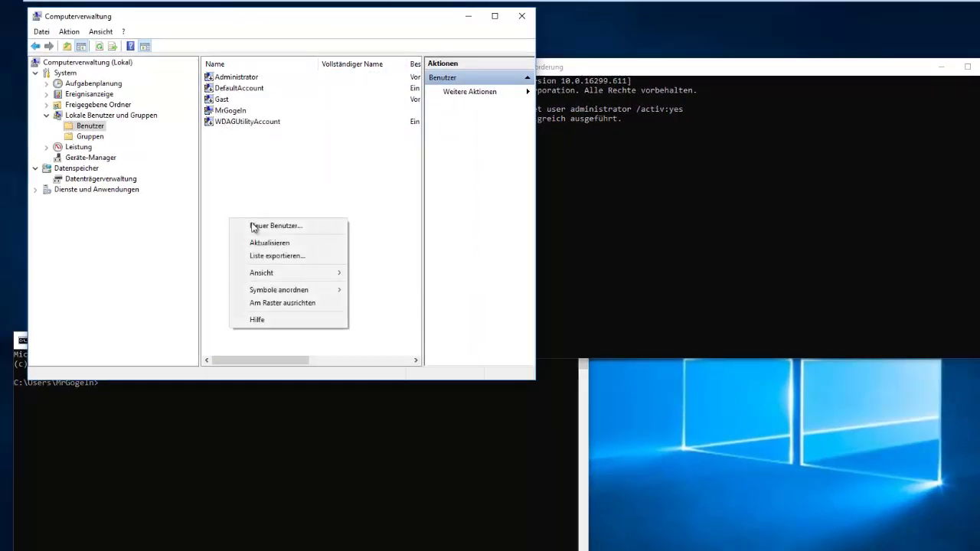
click(261, 243)
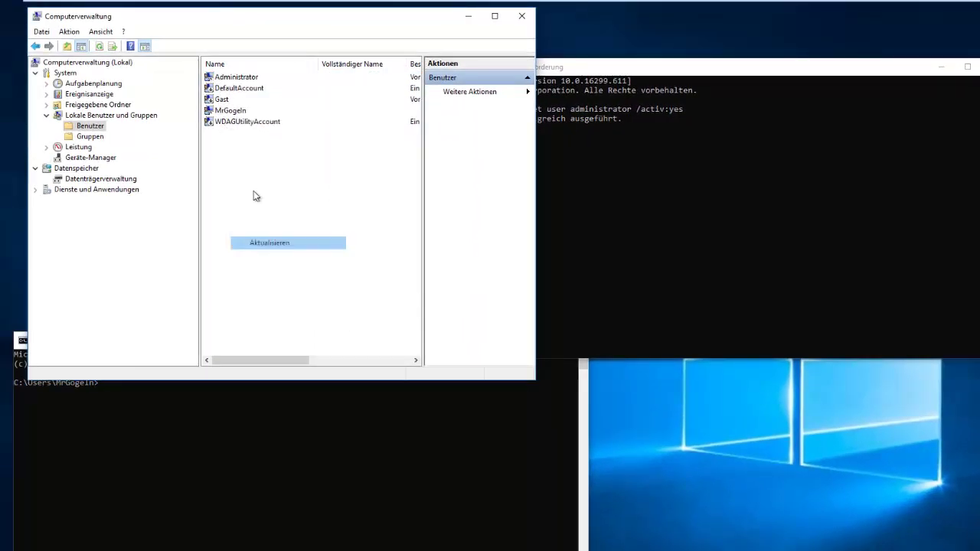
click(218, 78)
right_click(223, 78)
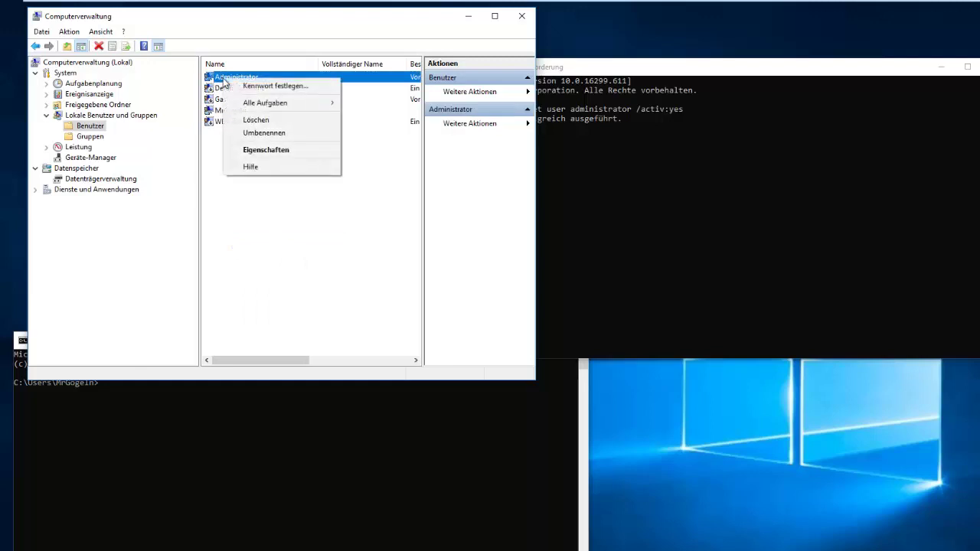
click(281, 152)
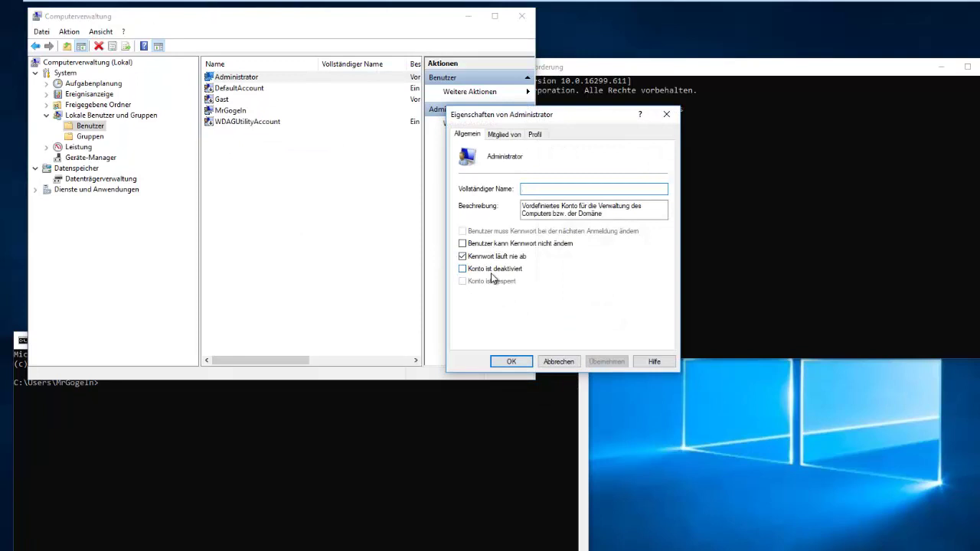
click(510, 361)
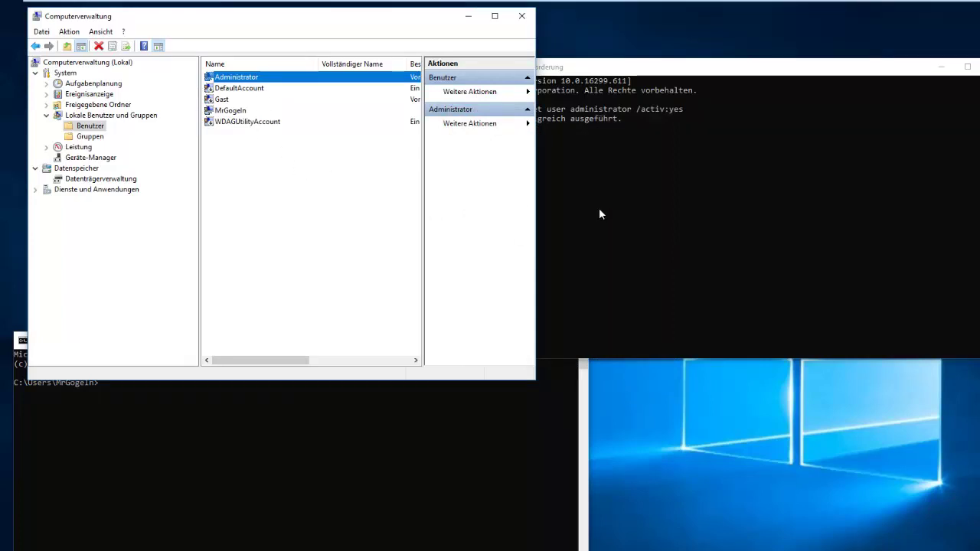
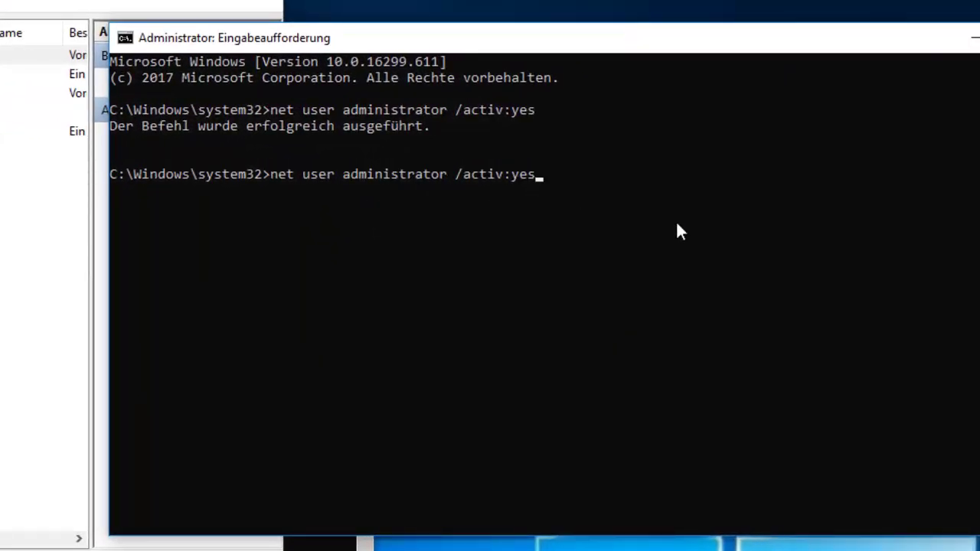
Step: Disable the built-in Administrator account by running net user administrator /activ:no in the elevated Eingabeaufforderung
key(BackSpace)
key(BackSpace)
text(no)
key(Return)
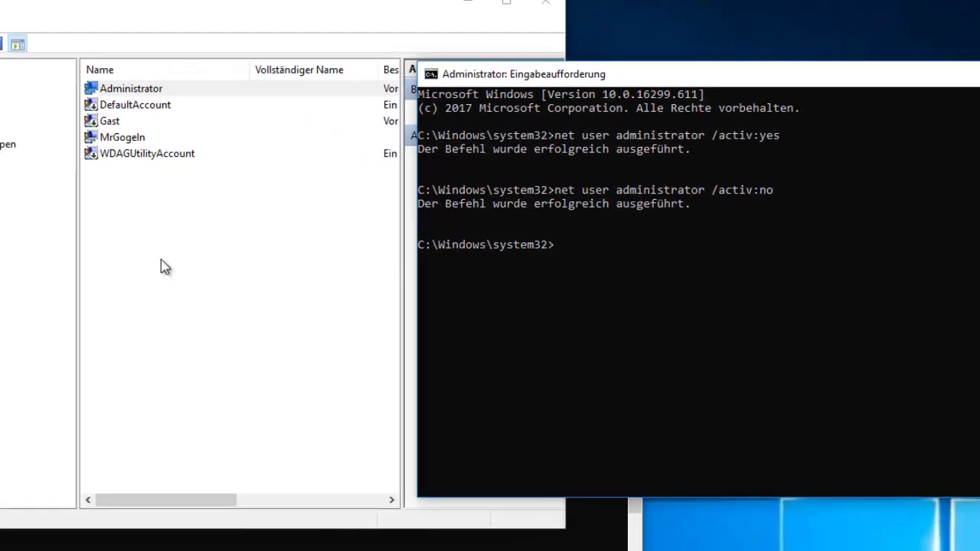
Step: Refresh the Benutzer list again and examine the Administrator account's properties for its Konto ist deaktiviert status
right_click(162, 261)
mouse_move(185, 343)
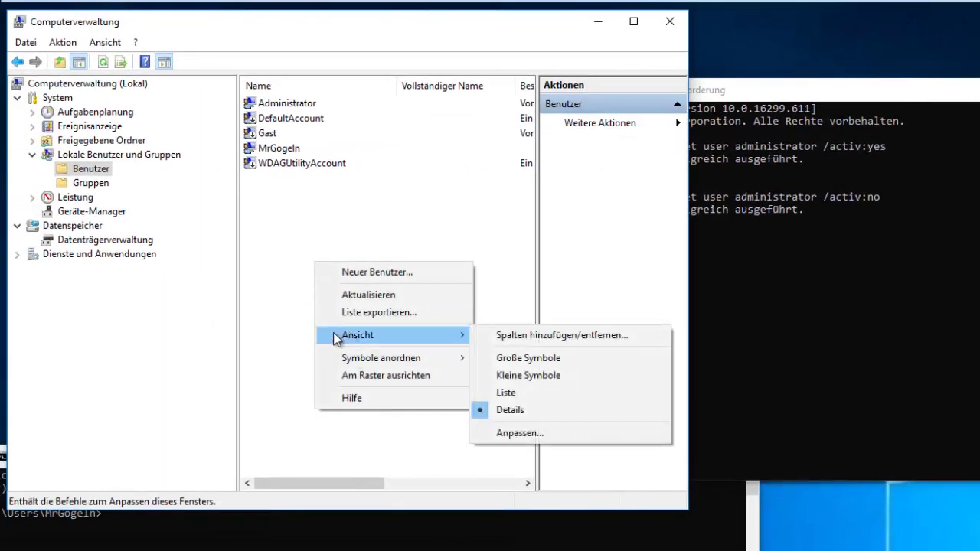
click(361, 295)
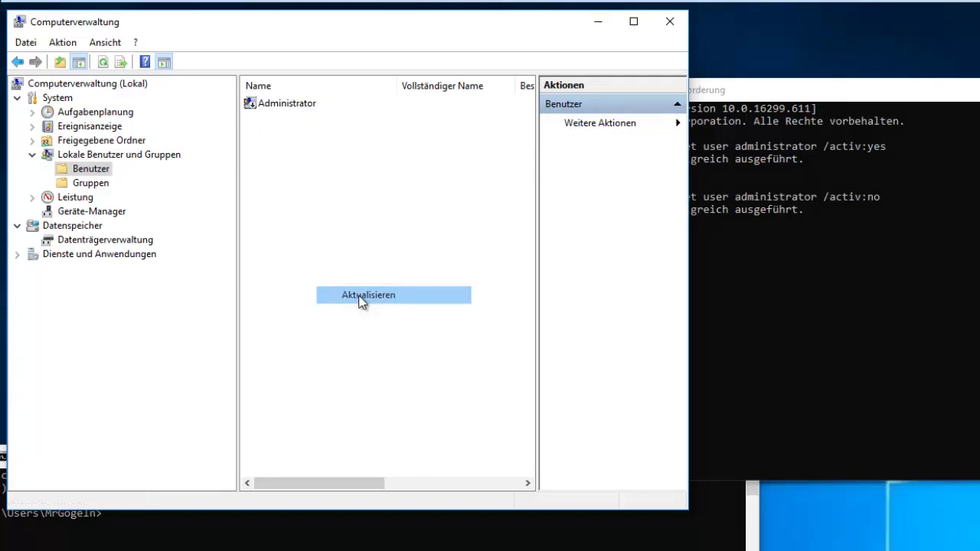
right_click(258, 107)
click(314, 203)
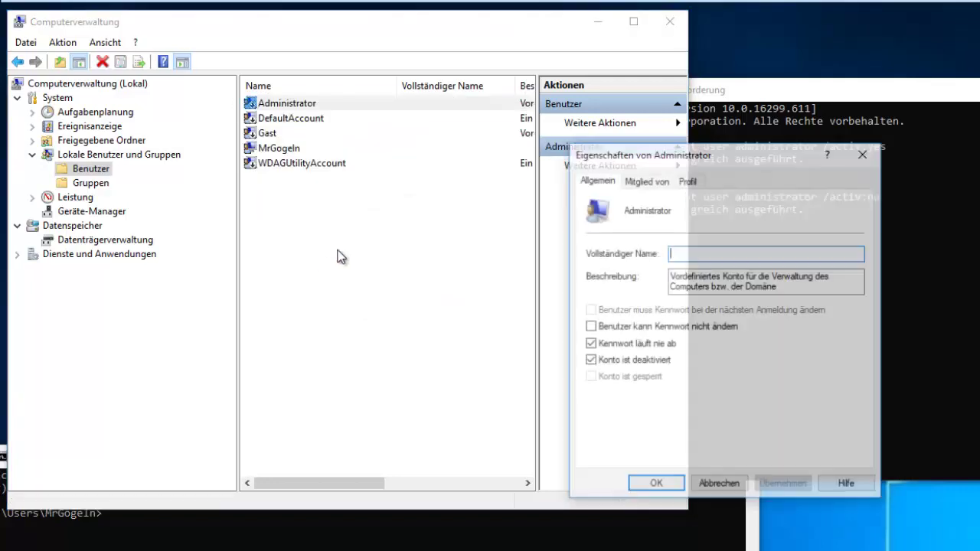
click(866, 154)
Step: Try to re-enable the Administrator account by running net user administrator /activ:yos in the elevated Eingabeaufforderung
click(786, 234)
key(Up)
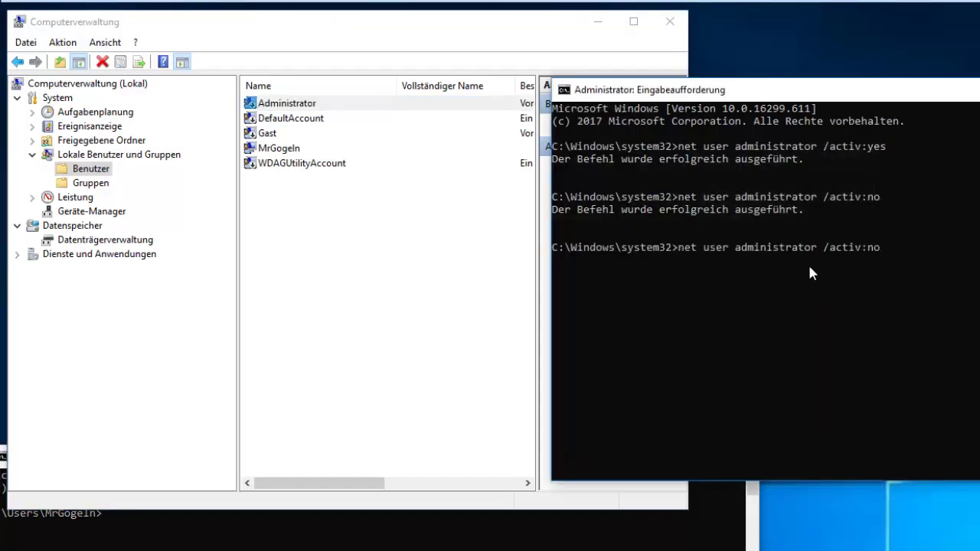
key(BackSpace)
key(BackSpace)
text(yos)
key(Return)
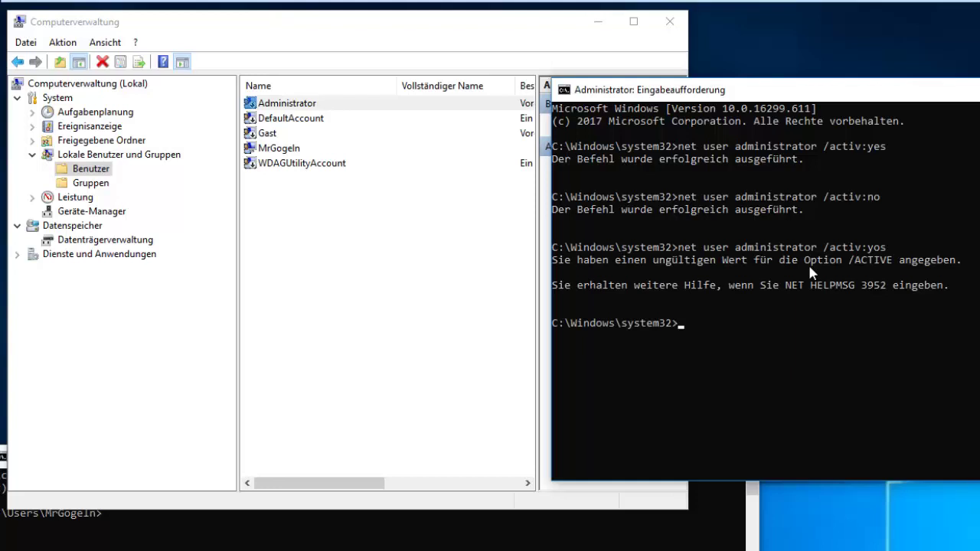
Step: Correct the recalled command to net user administrator /activ:yes and run it in the elevated Eingabeaufforderung
key(Up)
text(yes)
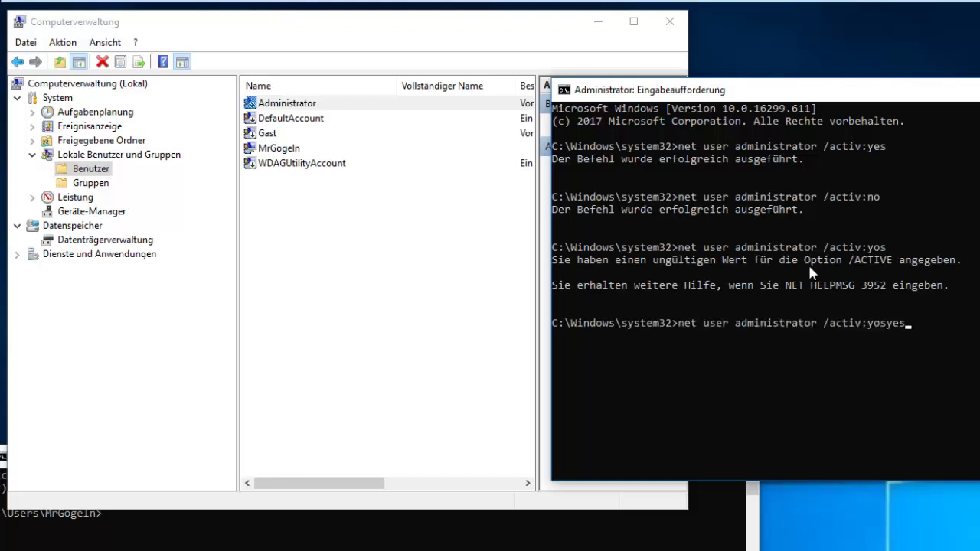
key(BackSpace)
key(BackSpace)
key(BackSpace)
key(BackSpace)
key(BackSpace)
text(es)
key(Return)
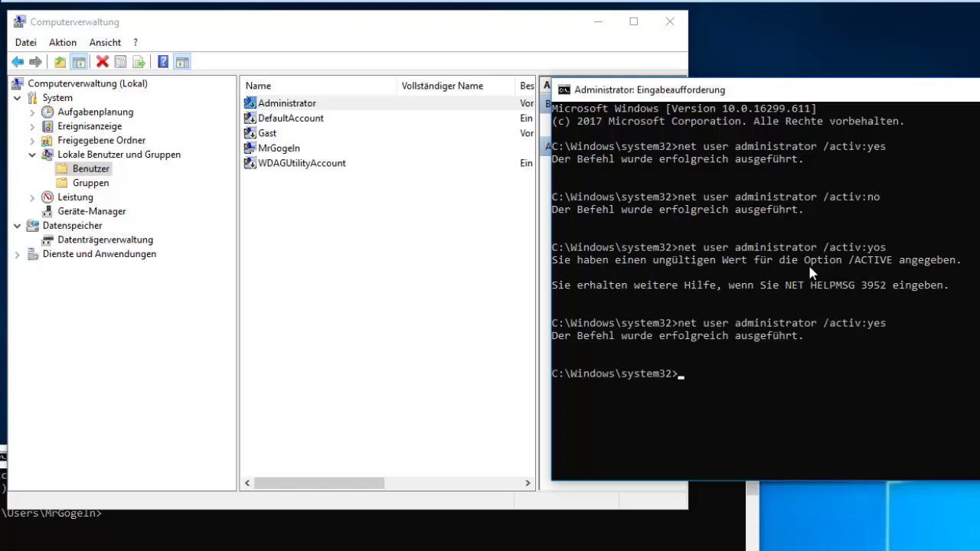
Step: Copy net user administrator /activ:no from the elevated window and try to run it in the normal Eingabeaufforderung, placed in front
click(675, 337)
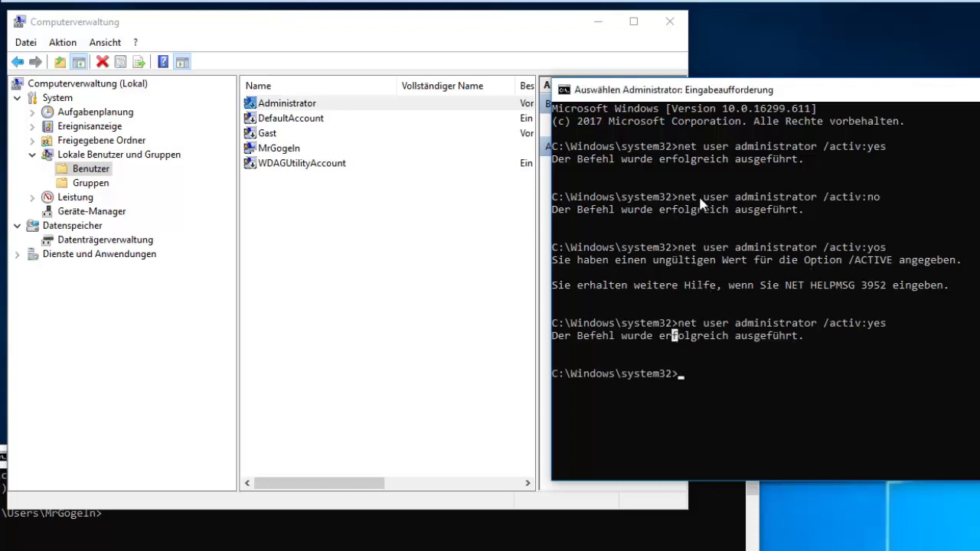
drag(684, 201, 880, 207)
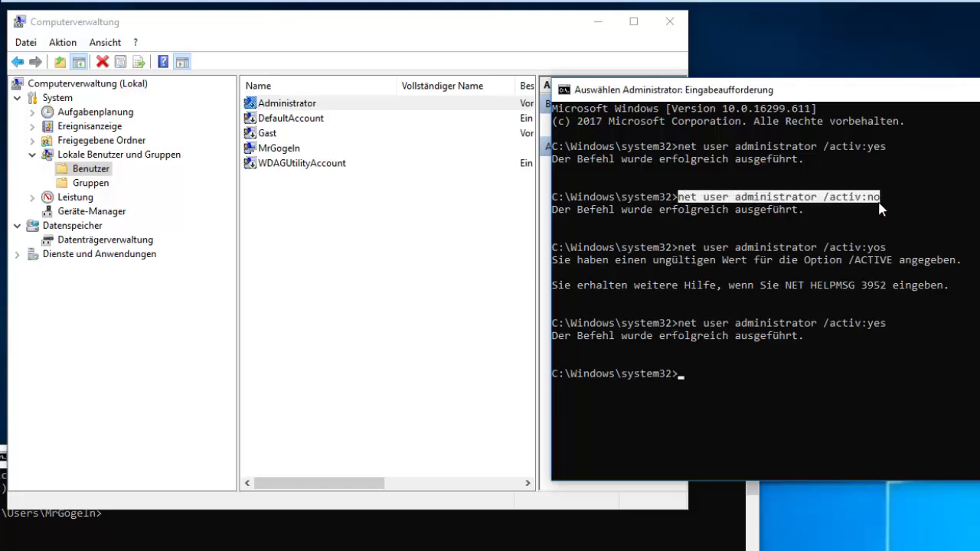
right_click(840, 201)
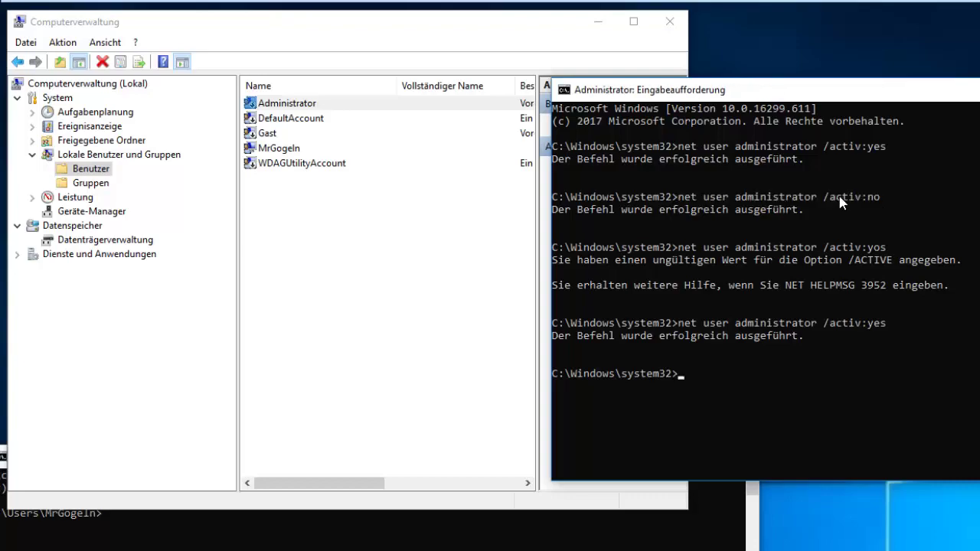
click(515, 529)
drag(514, 454, 940, 110)
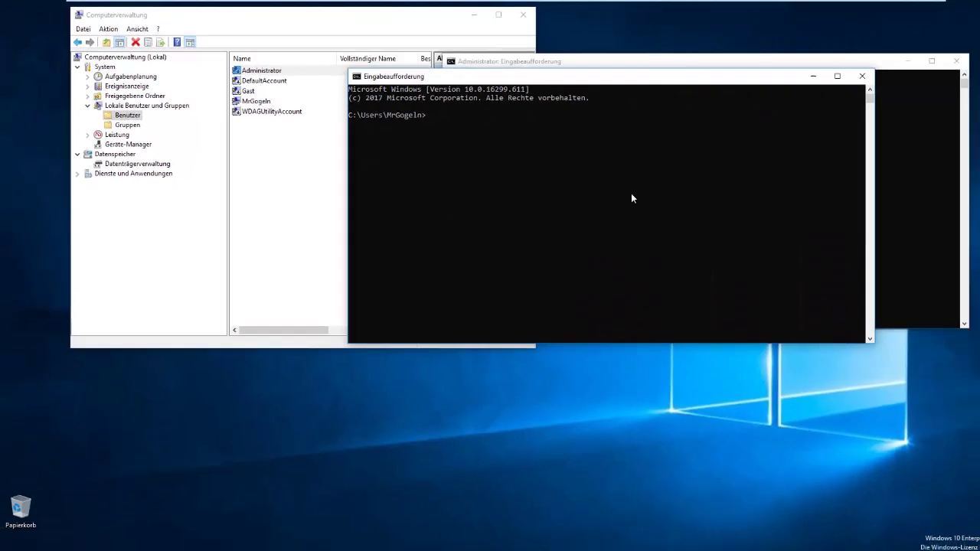
key(ctrl+v)
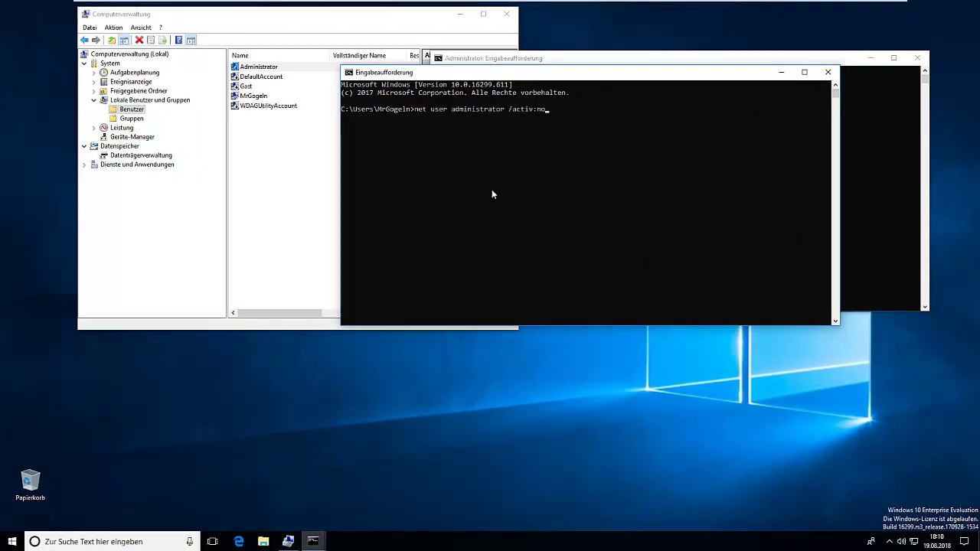
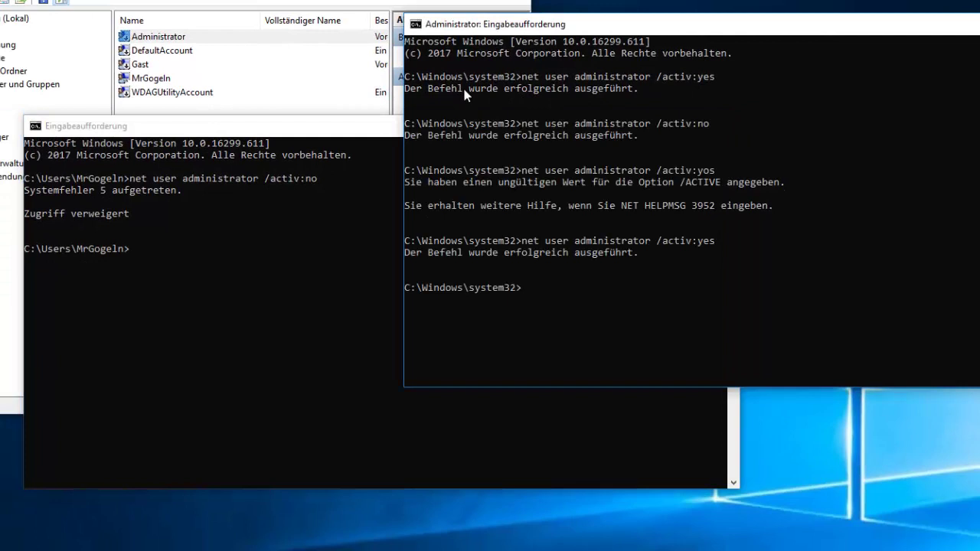
Step: Close the normal Eingabeaufforderung with the exit command and return to the elevated Eingabeaufforderung
click(292, 301)
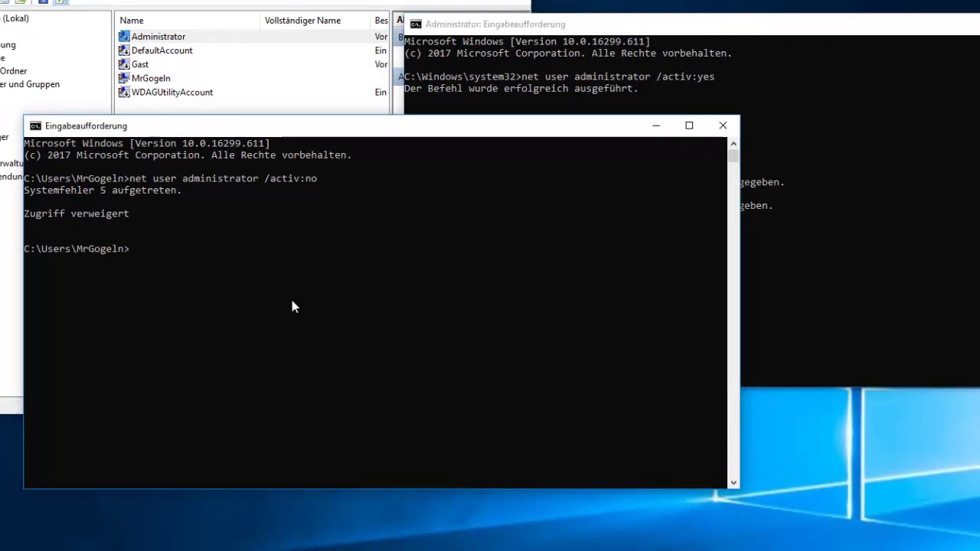
text(exit)
key(Return)
click(627, 242)
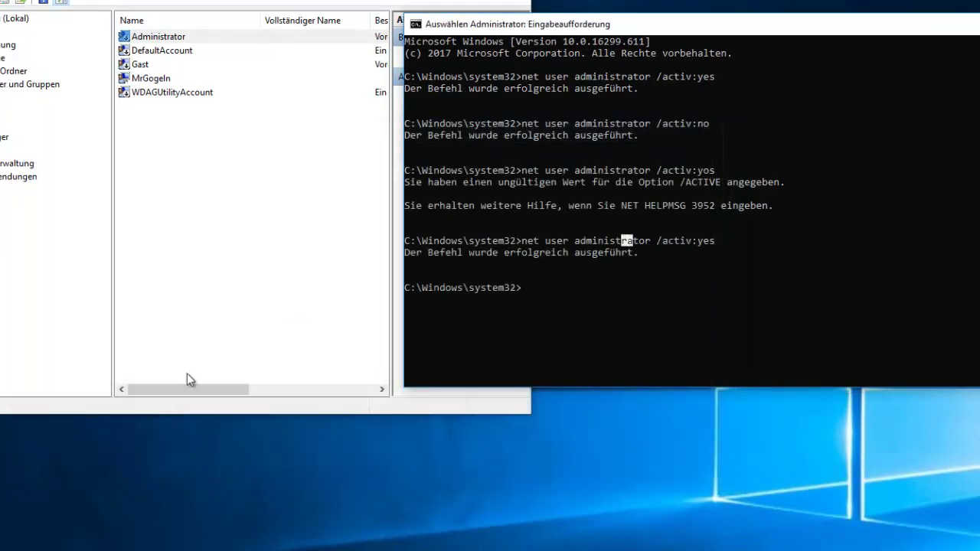
key(shift+Left)
key(shift+Left)
key(shift+Left)
Step: Sign out of the current Windows account
right_click(9, 542)
mouse_move(144, 529)
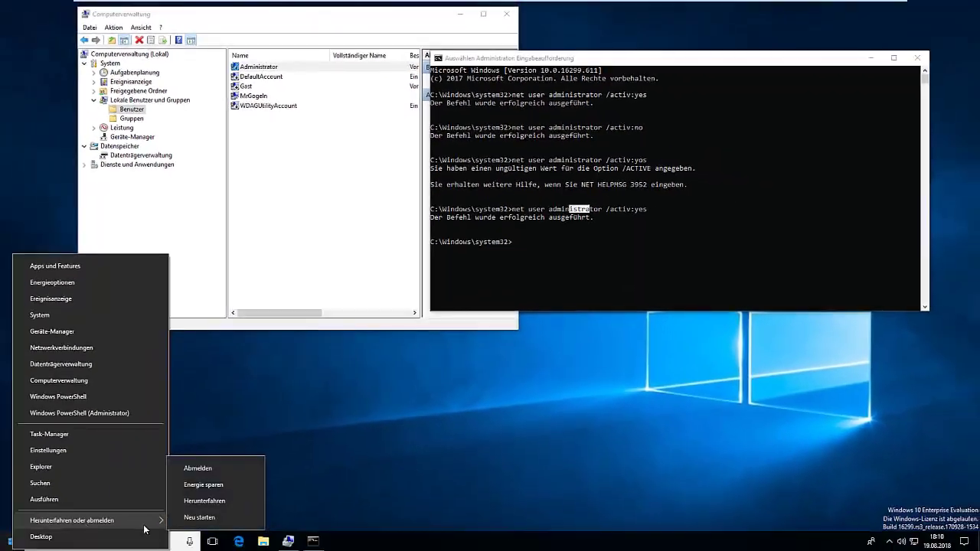
click(199, 468)
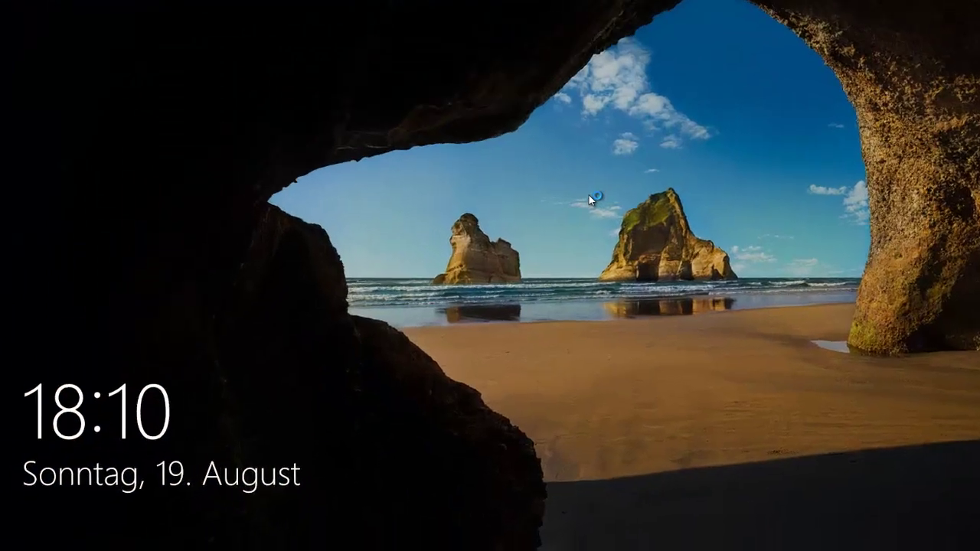
Step: Dismiss the lock screen and sign in to Windows with the built-in Administrator account
click(490, 248)
click(823, 61)
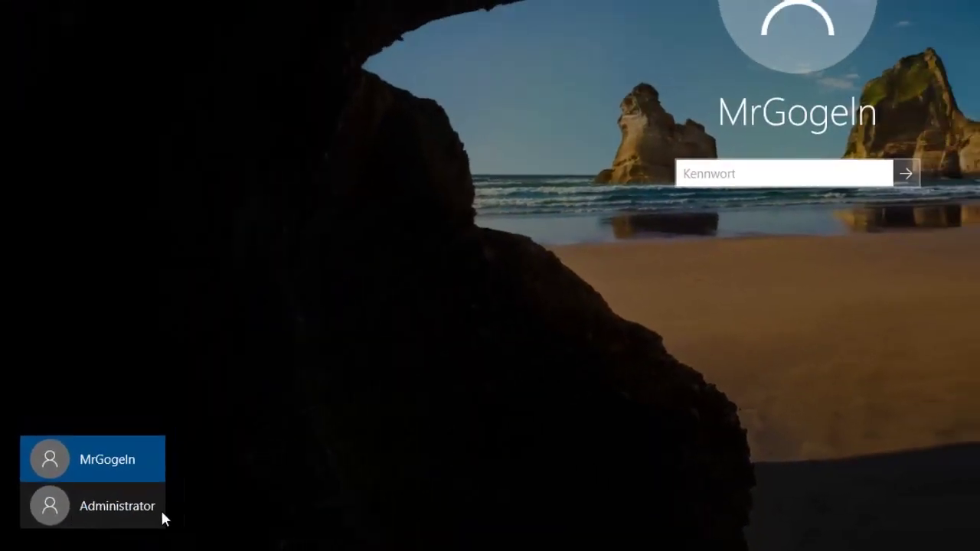
click(98, 512)
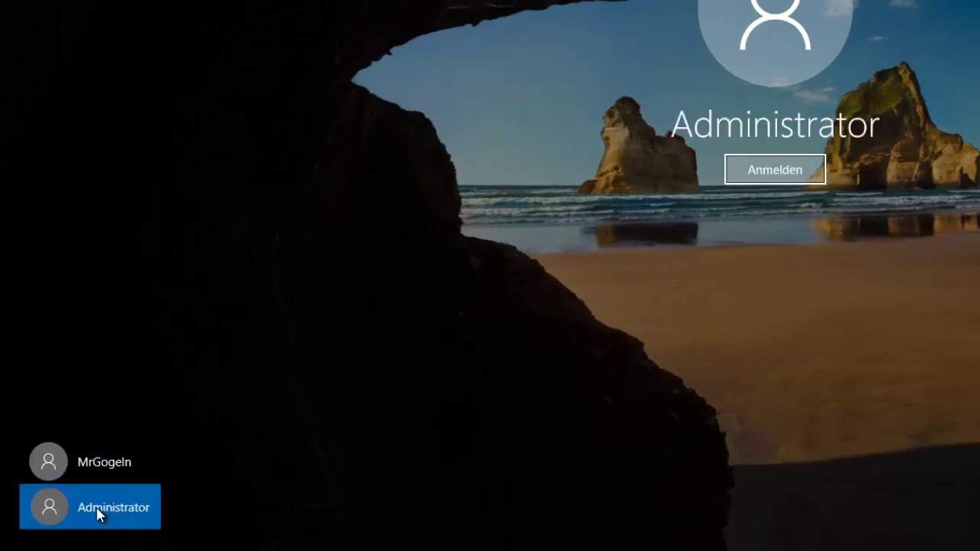
click(765, 175)
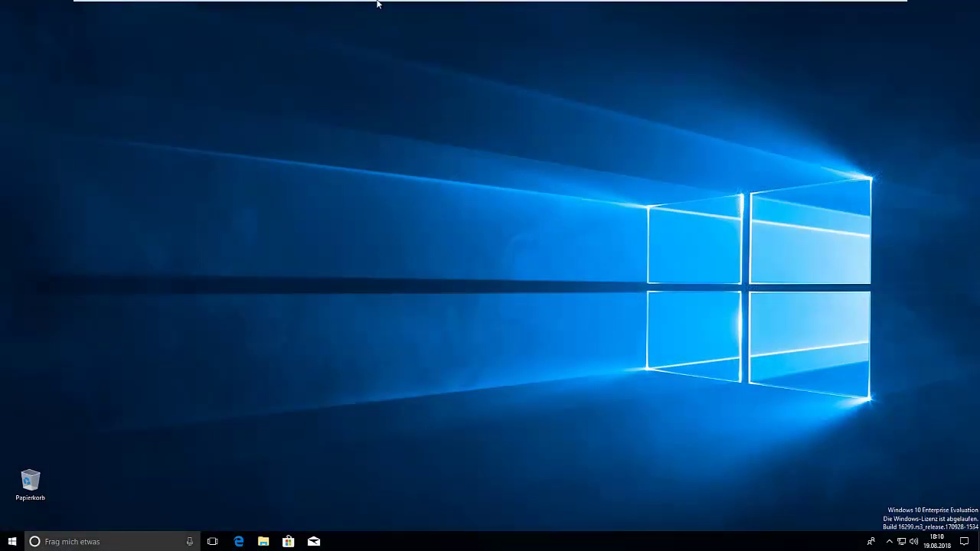
Step: Take the Windows 1709 virtual machine out of full screen and minimize its VMware Workstation window to reveal the host desktop
mouse_move(495, 3)
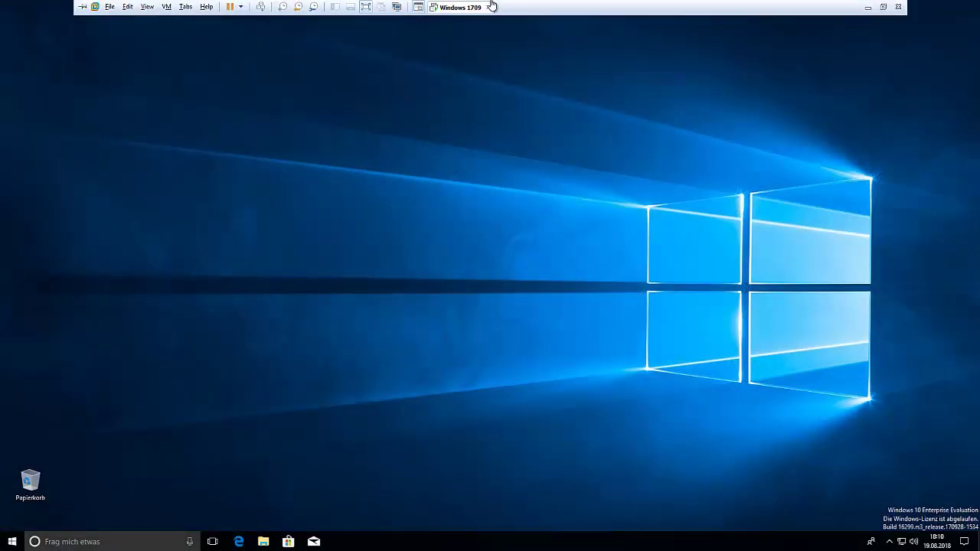
double_click(632, 11)
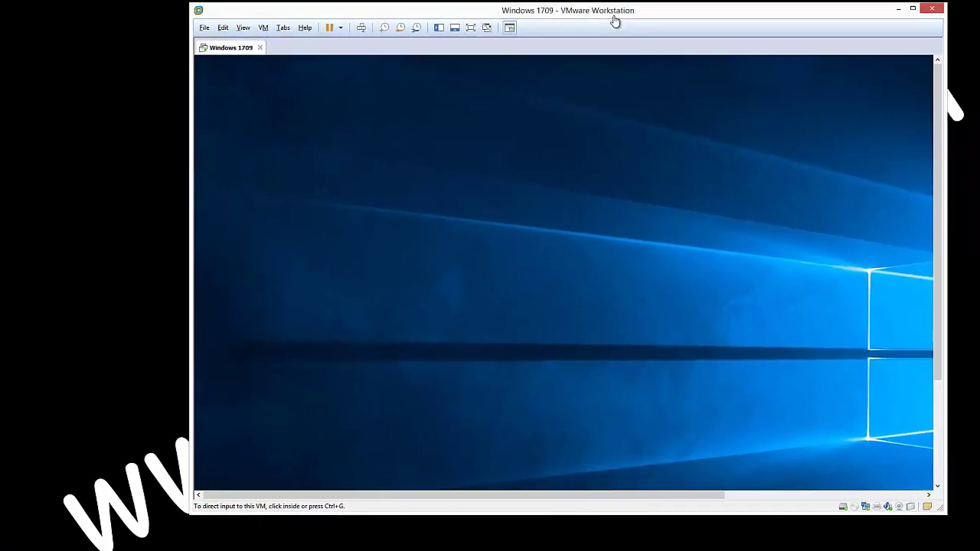
click(891, 13)
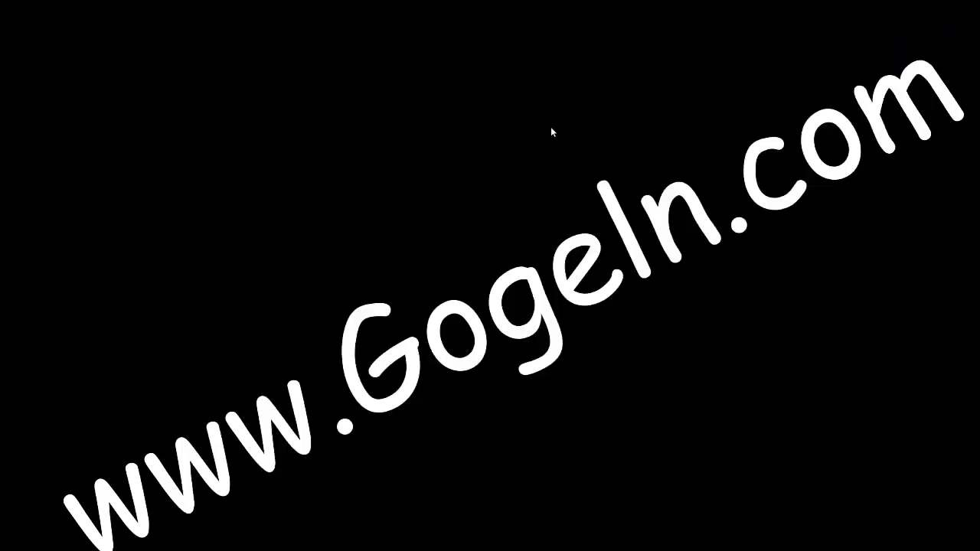